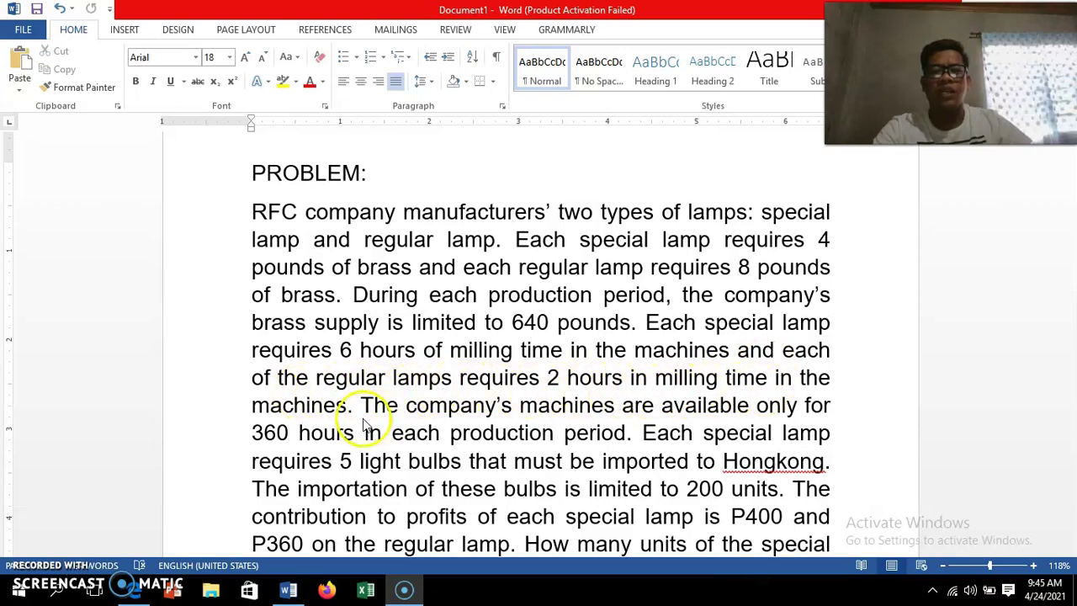
- Read the RFC company lamp problem and its table of constraints, profits and right-hand-side limits in the document
{"action": "scroll", "coordinate": [584, 436], "scroll_direction": "down", "scroll_amount": 1}
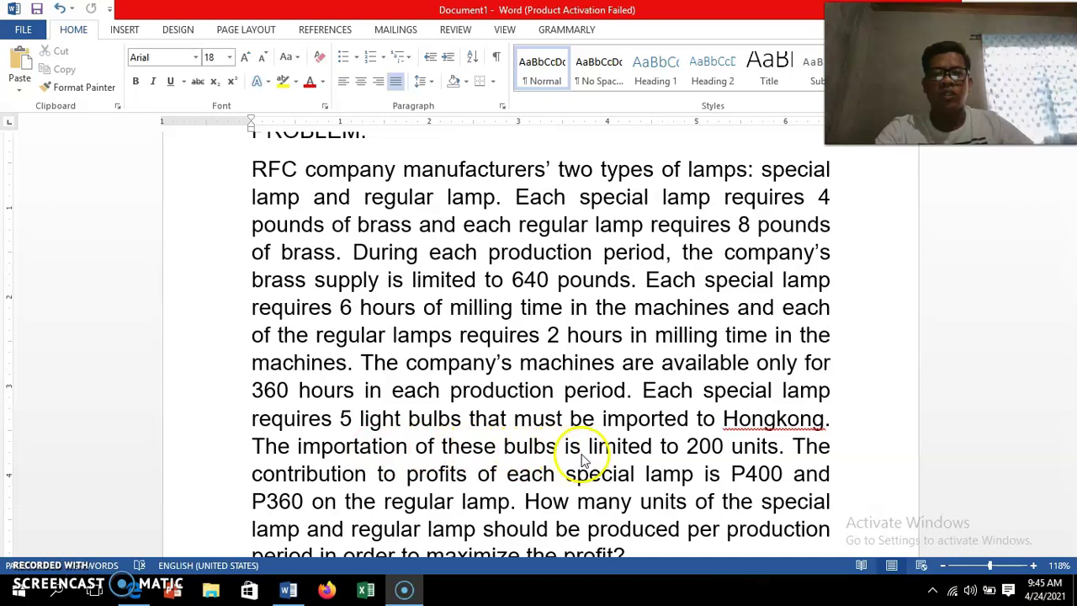
{"action": "scroll", "coordinate": [722, 460], "scroll_direction": "down", "scroll_amount": 1}
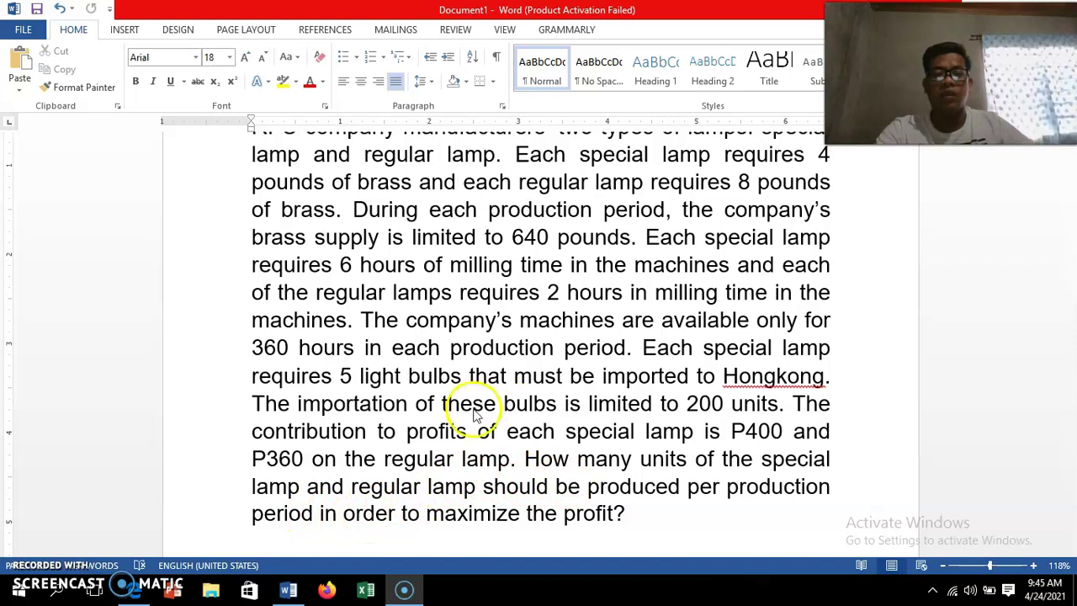
{"action": "scroll", "coordinate": [492, 416], "scroll_direction": "down", "scroll_amount": 1}
{"action": "scroll", "coordinate": [486, 412], "scroll_direction": "up", "scroll_amount": 1}
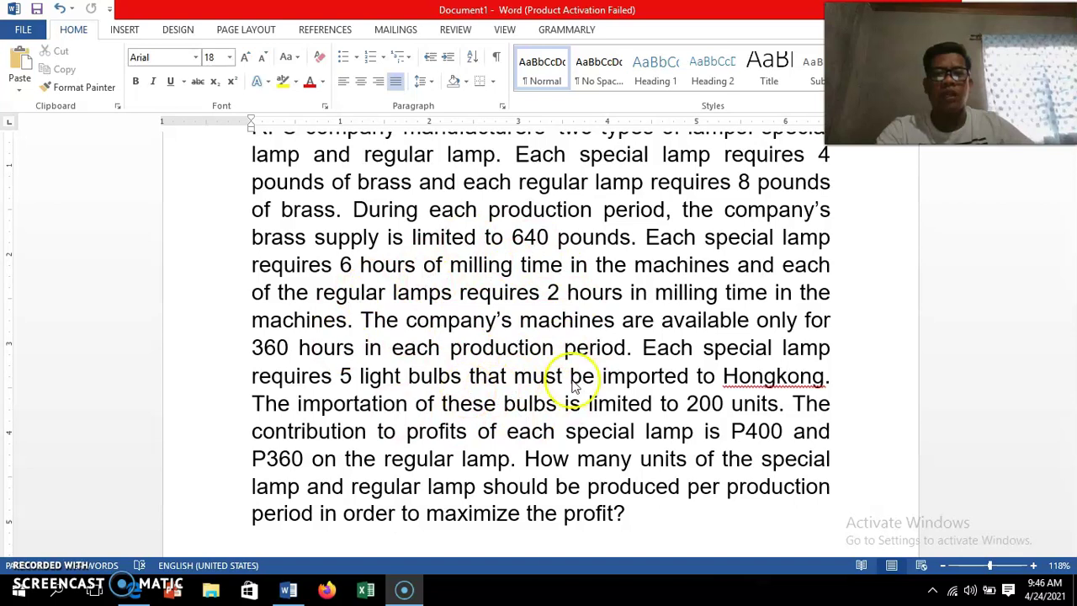
{"action": "scroll", "coordinate": [538, 383], "scroll_direction": "down", "scroll_amount": 4}
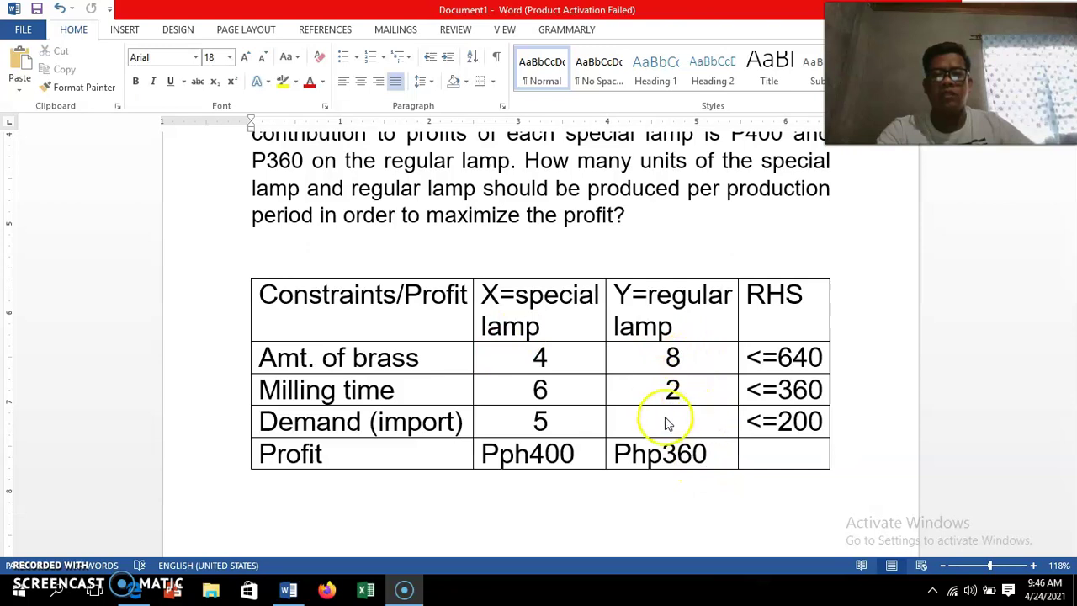
{"action": "scroll", "coordinate": [665, 422], "scroll_direction": "down", "scroll_amount": 2}
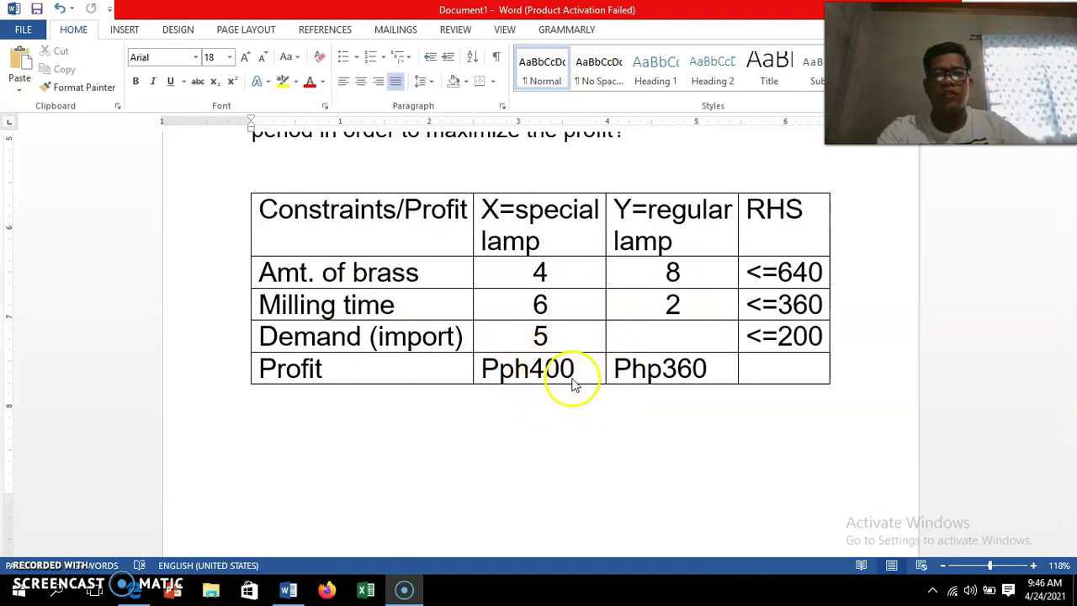
{"action": "scroll", "coordinate": [575, 399], "scroll_direction": "down", "scroll_amount": 1}
{"action": "scroll", "coordinate": [576, 399], "scroll_direction": "down", "scroll_amount": 5}
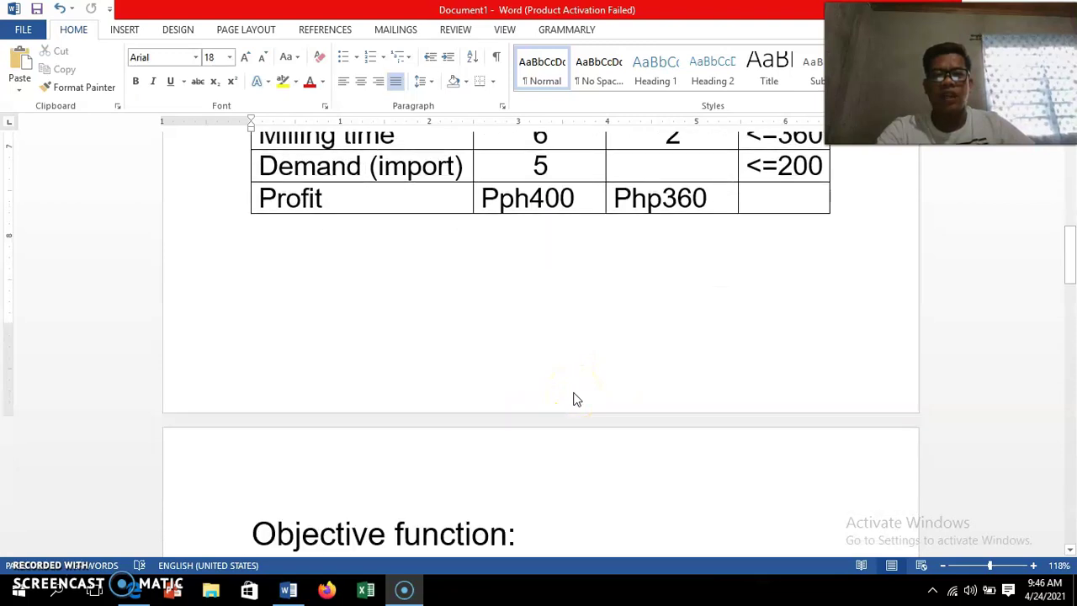
- Examine the objective function and both the original and simplified constraints of the lamp problem
{"action": "scroll", "coordinate": [575, 399], "scroll_direction": "down", "scroll_amount": 2}
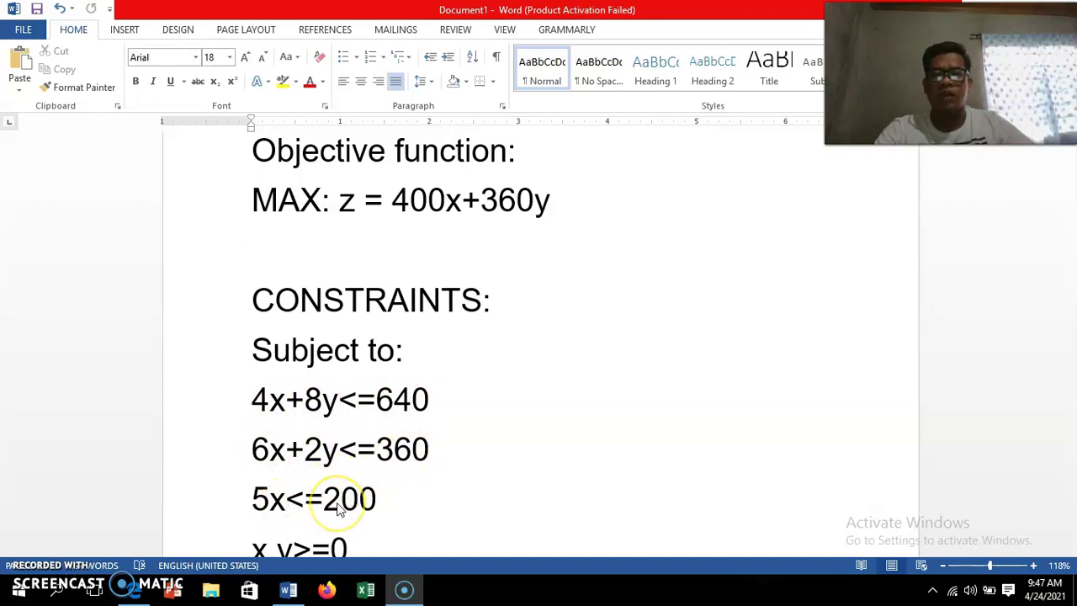
{"action": "scroll", "coordinate": [396, 461], "scroll_direction": "down", "scroll_amount": 10}
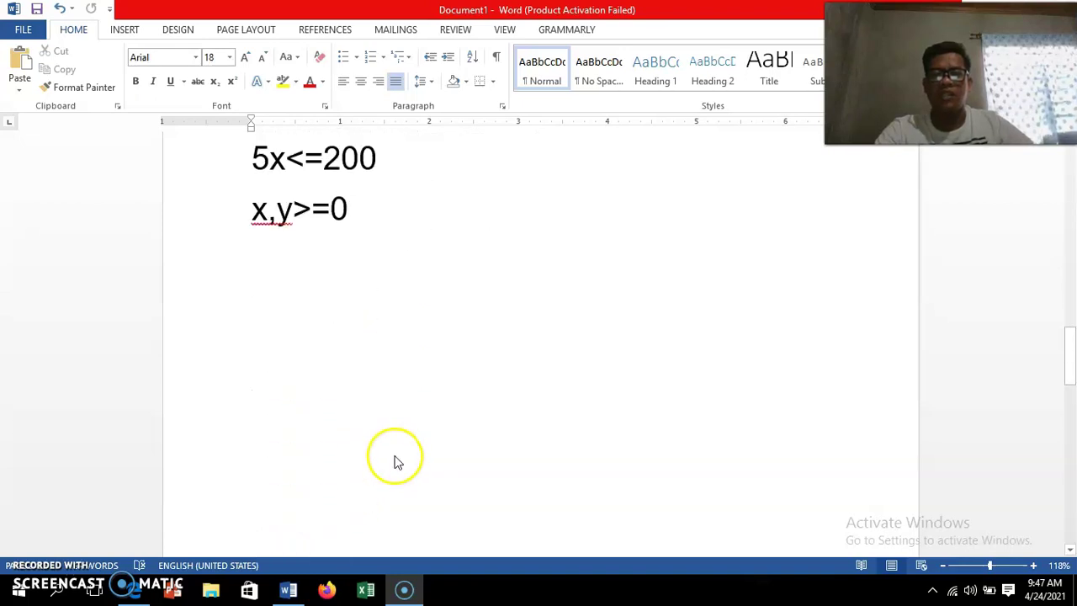
{"action": "scroll", "coordinate": [399, 462], "scroll_direction": "up", "scroll_amount": 10}
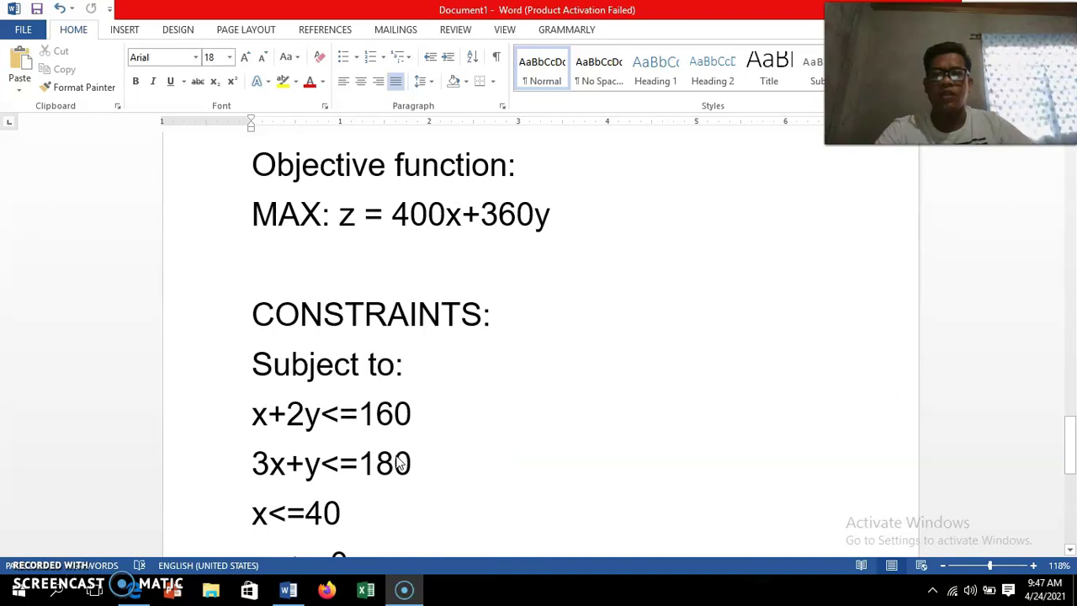
{"action": "scroll", "coordinate": [400, 463], "scroll_direction": "down", "scroll_amount": 1}
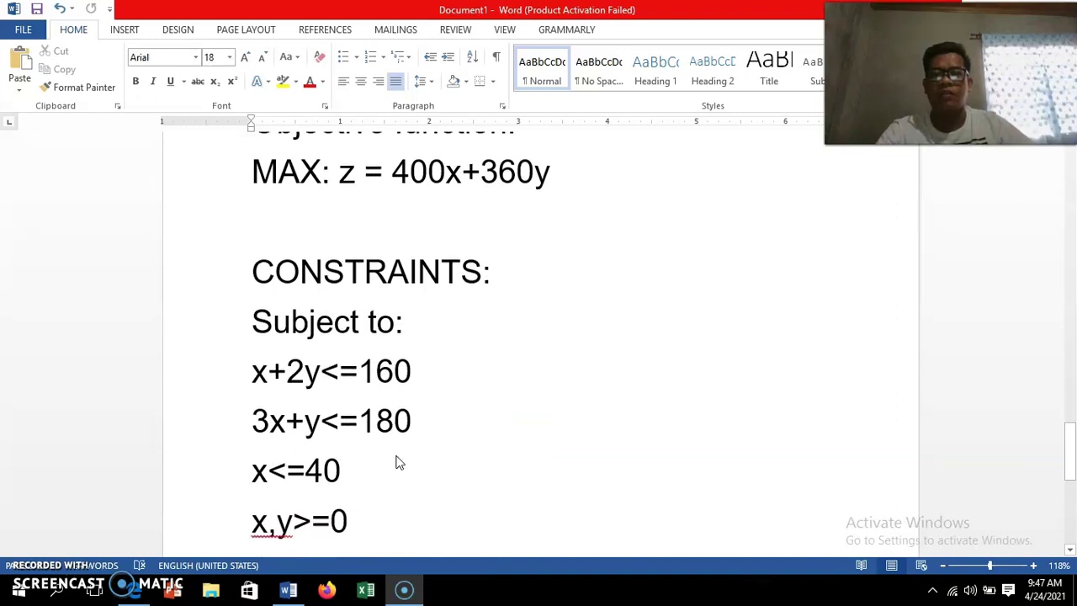
{"action": "scroll", "coordinate": [399, 463], "scroll_direction": "down", "scroll_amount": 1}
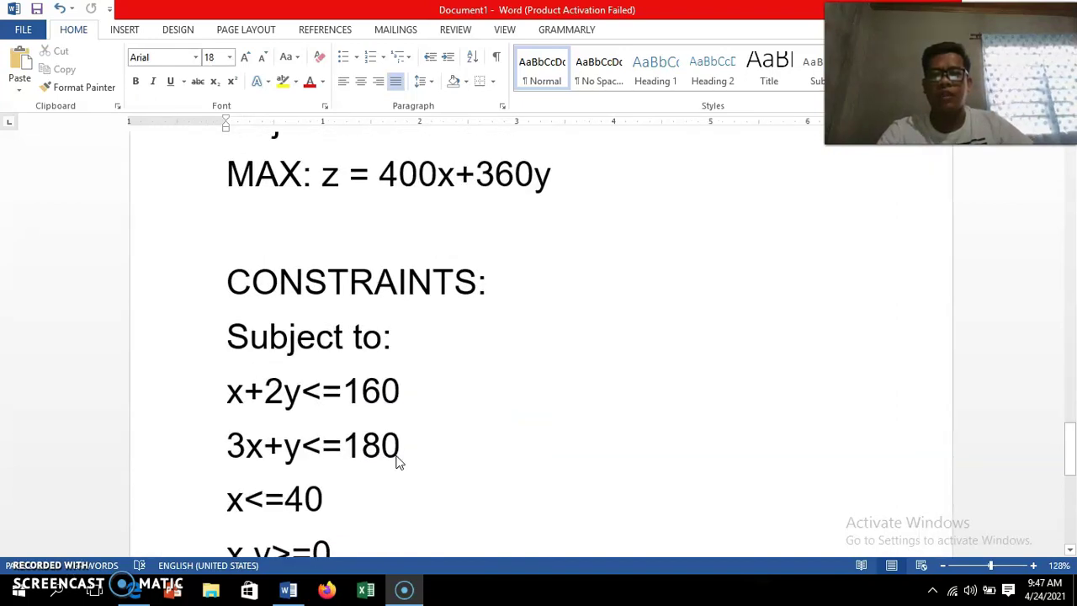
{"action": "left_click", "coordinate": [400, 451]}
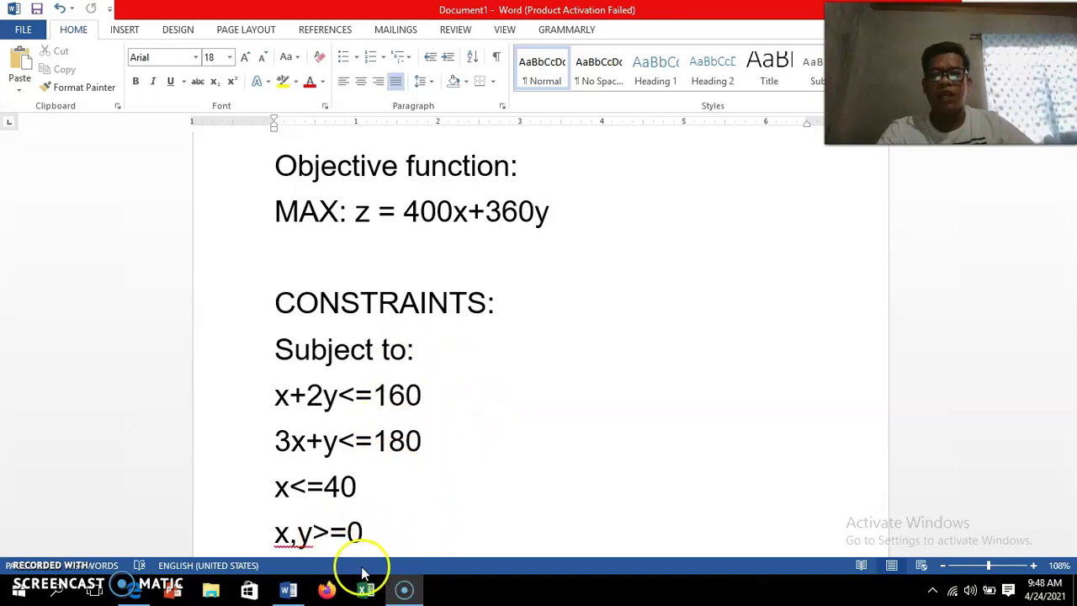
- Minimize the Word document, launch QM for Windows V5 from the desktop and dismiss the Quick Start Instructions
{"action": "left_click", "coordinate": [302, 593]}
{"action": "left_click", "coordinate": [302, 594]}
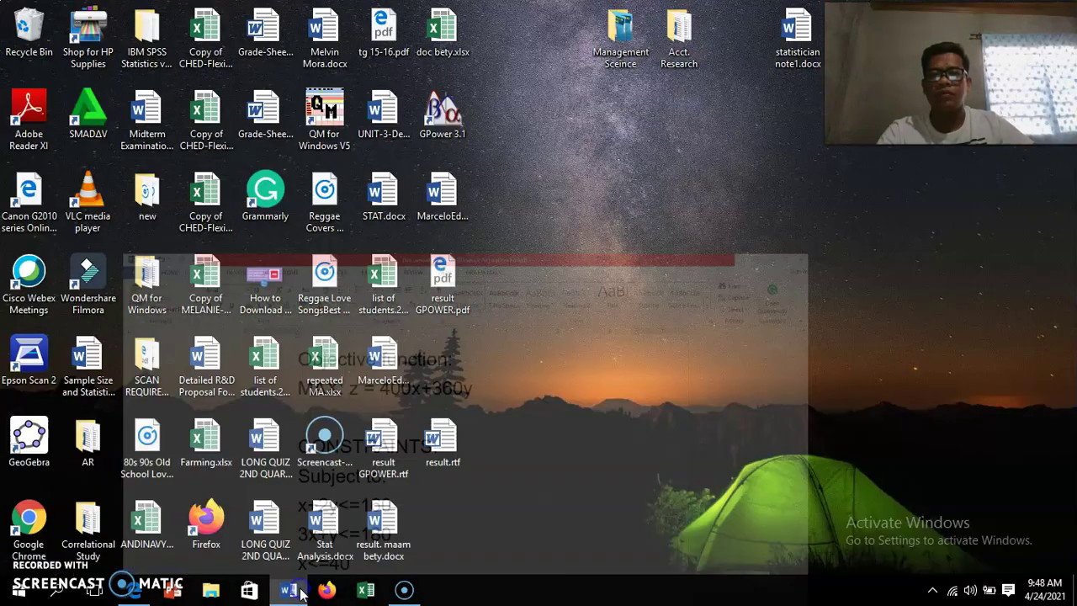
{"action": "double_click", "coordinate": [335, 145]}
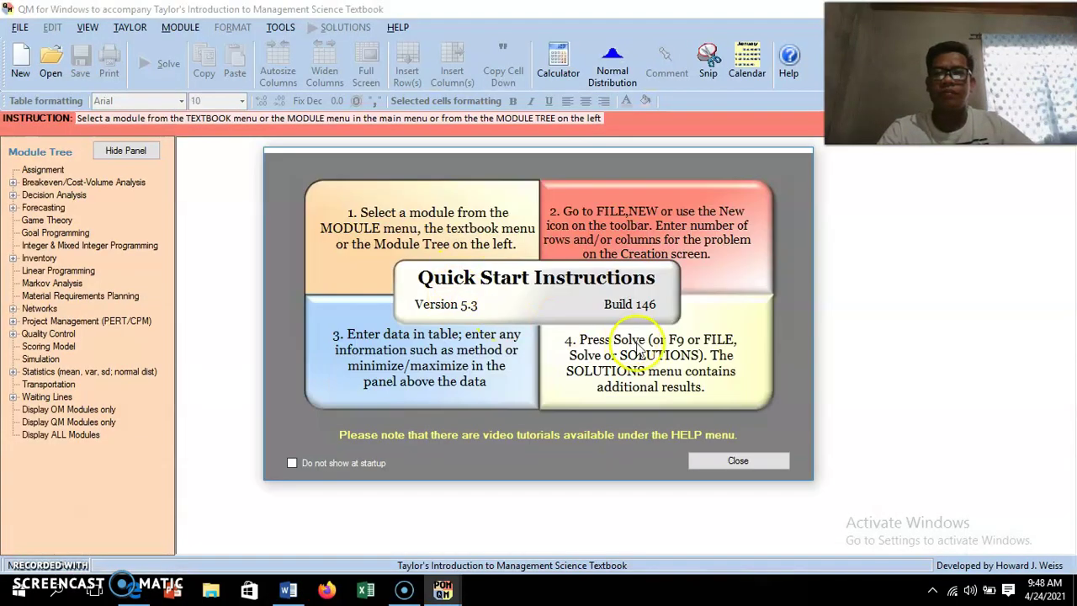
{"action": "left_click", "coordinate": [750, 463]}
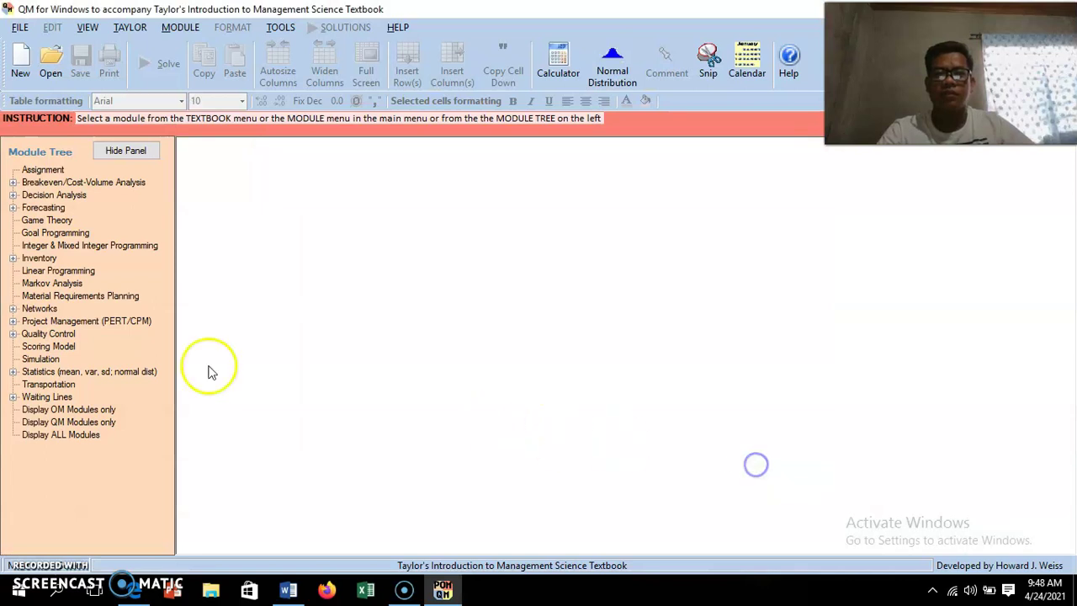
- Start a new Linear Programming data set and title it "Problem 2"
{"action": "double_click", "coordinate": [49, 273]}
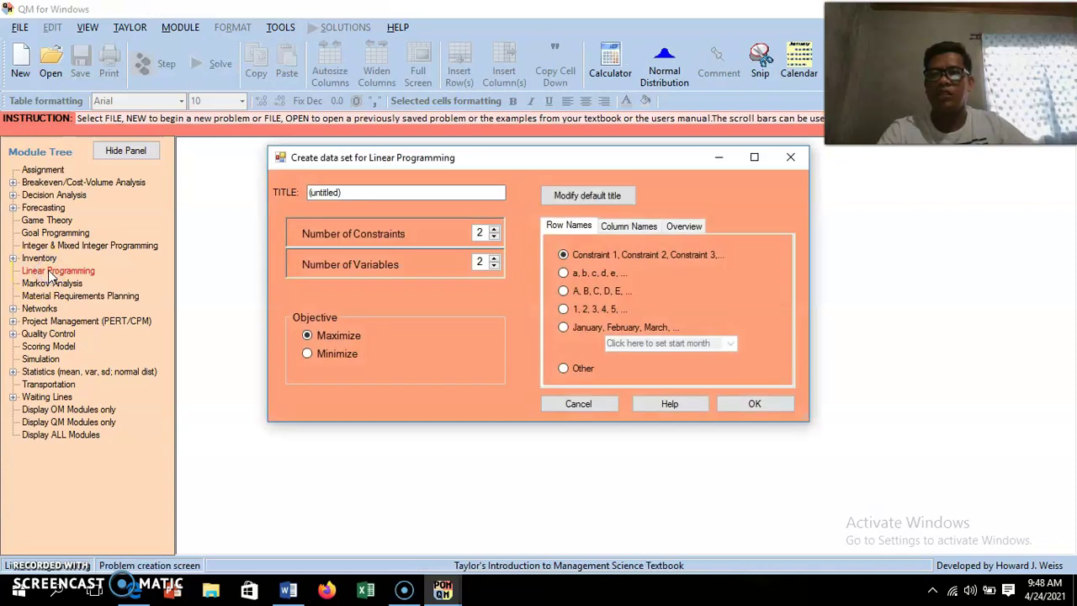
{"action": "left_click_drag", "start_coordinate": [344, 192], "coordinate": [277, 200]}
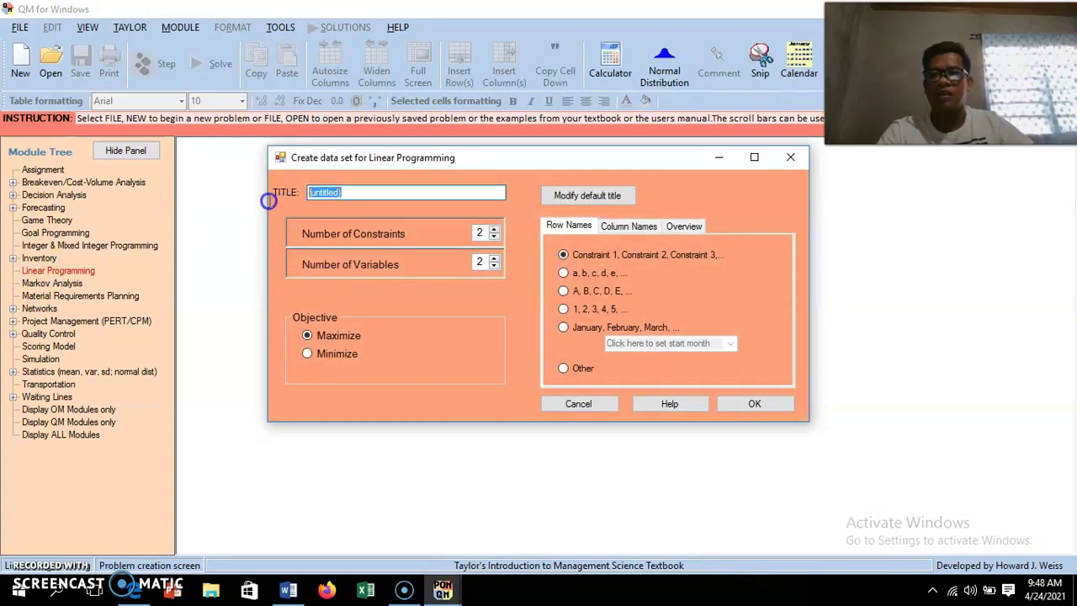
{"action": "type", "text": "pROB"}
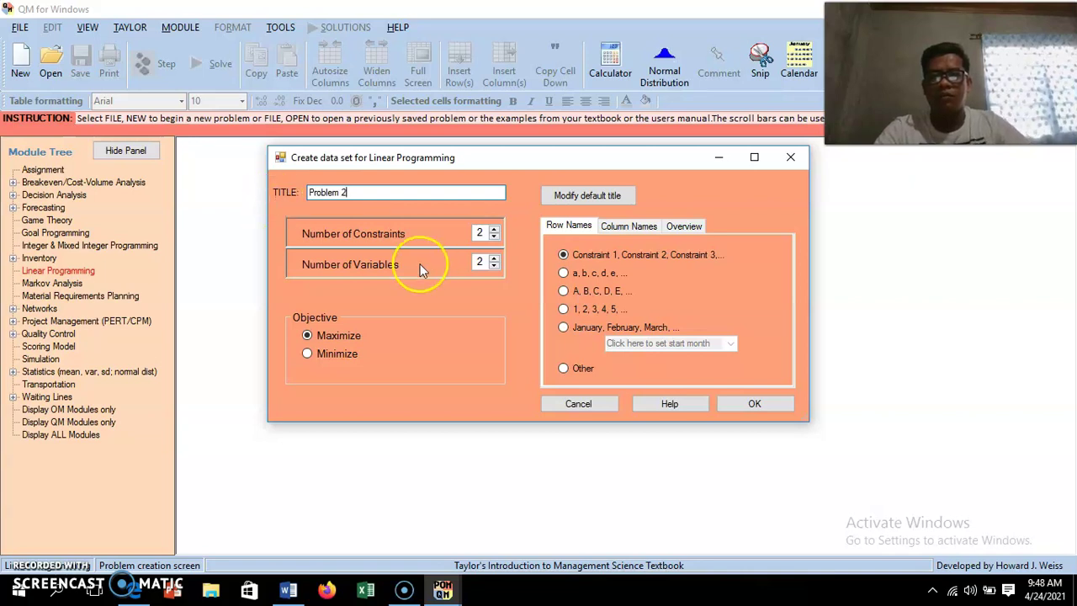
- Check the constraints in the Word document, then create the data table with 5 constraints, 2 variables and a Maximize objective
{"action": "left_click", "coordinate": [286, 591]}
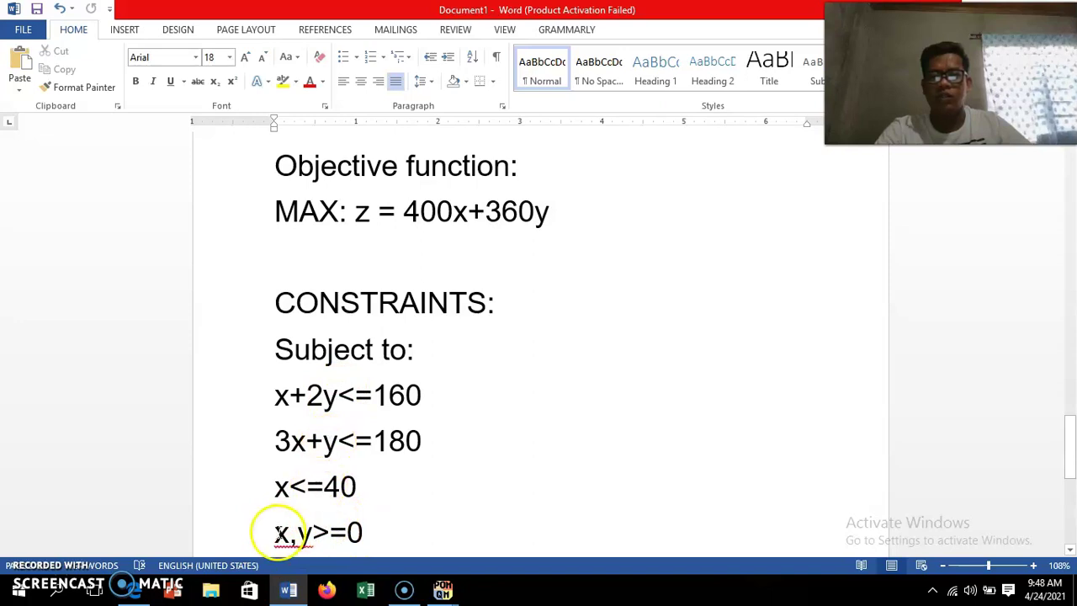
{"action": "left_click", "coordinate": [295, 591]}
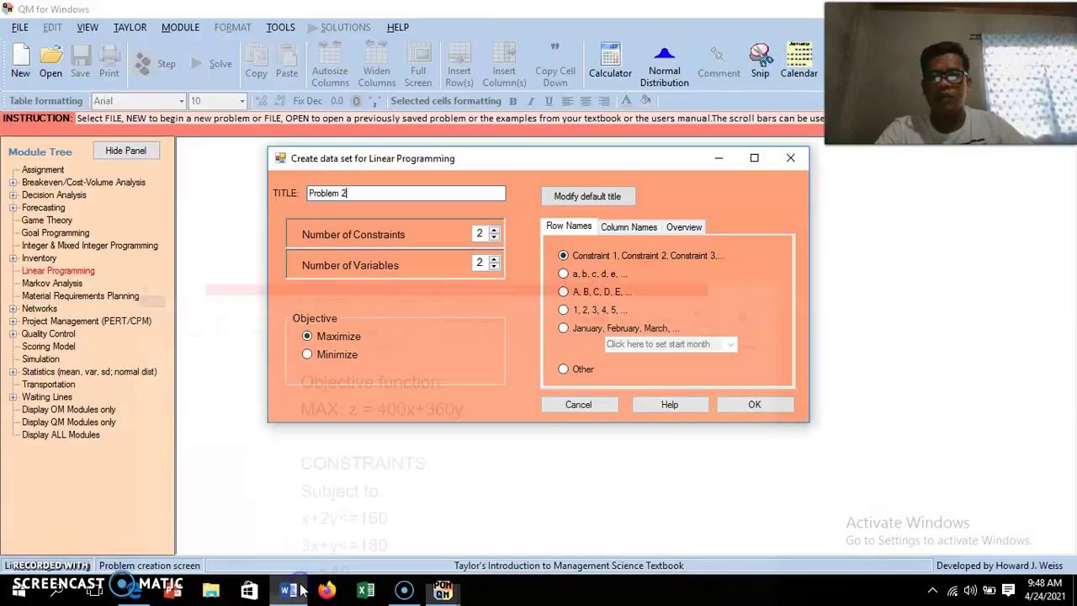
{"action": "left_click", "coordinate": [494, 229]}
{"action": "left_click", "coordinate": [494, 230]}
{"action": "left_click", "coordinate": [494, 230]}
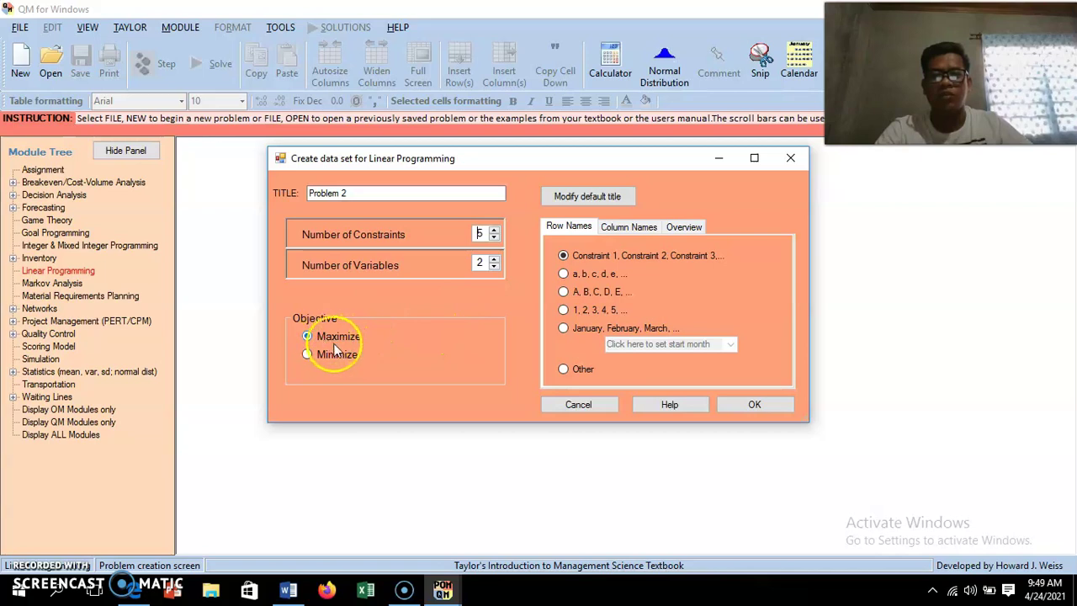
{"action": "left_click", "coordinate": [754, 404]}
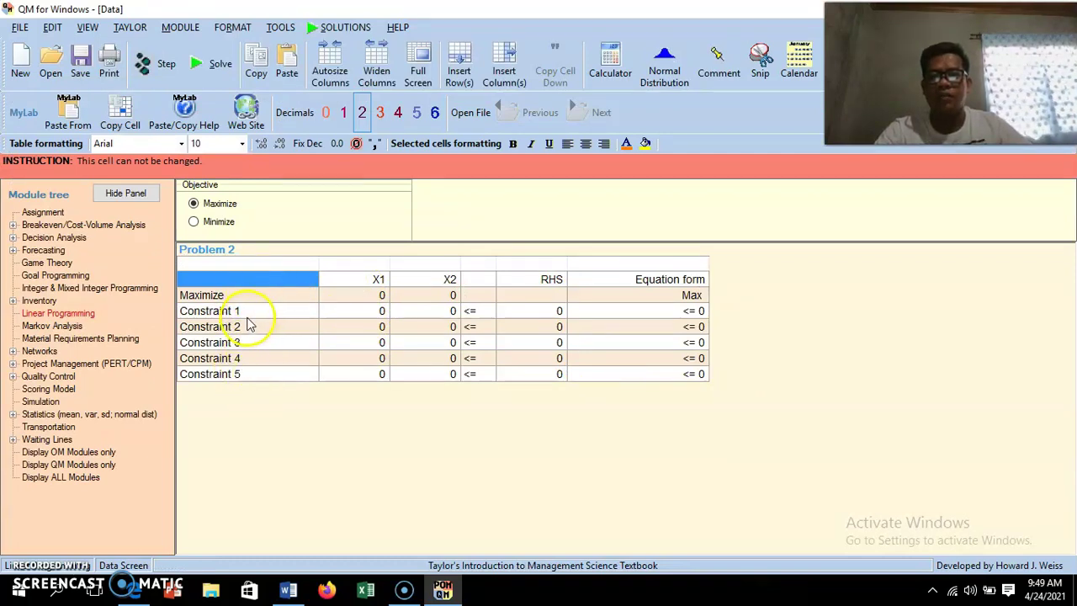
{"action": "left_click", "coordinate": [365, 282]}
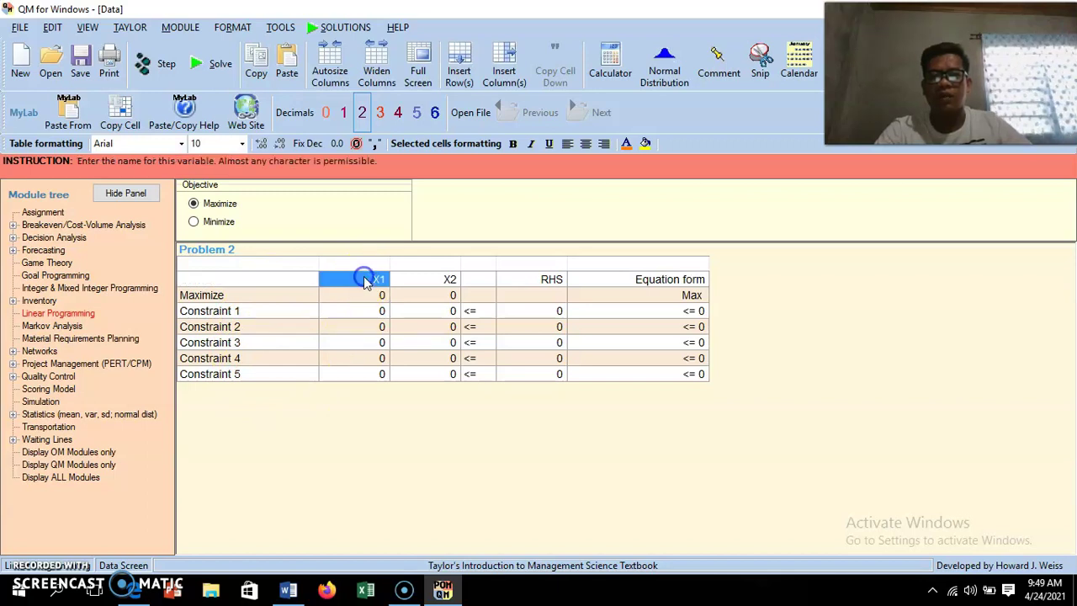
{"action": "left_click", "coordinate": [433, 279]}
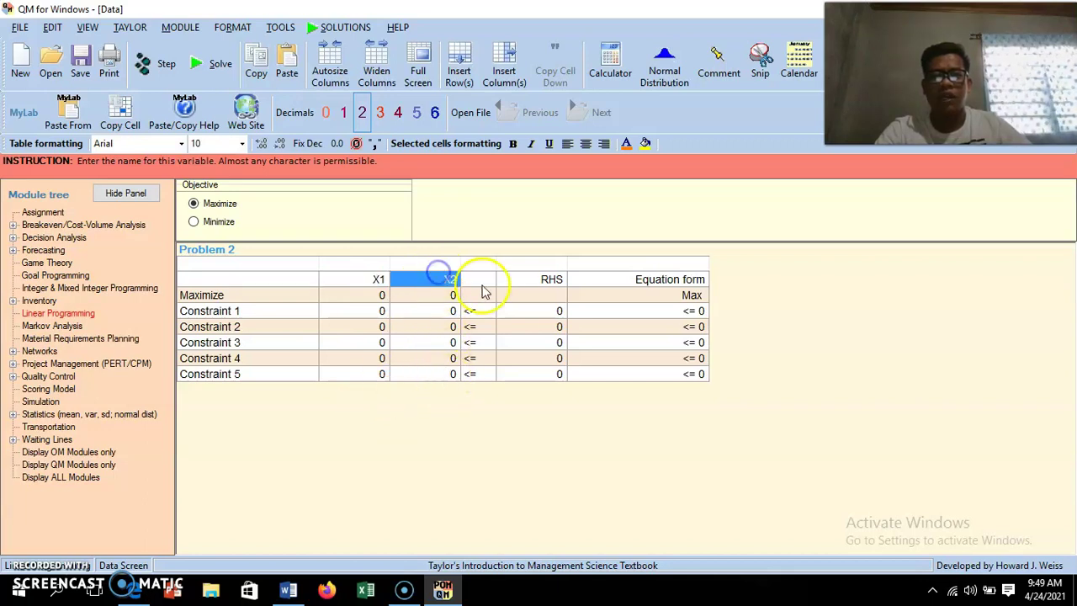
{"action": "left_click", "coordinate": [545, 284]}
{"action": "left_click", "coordinate": [631, 280]}
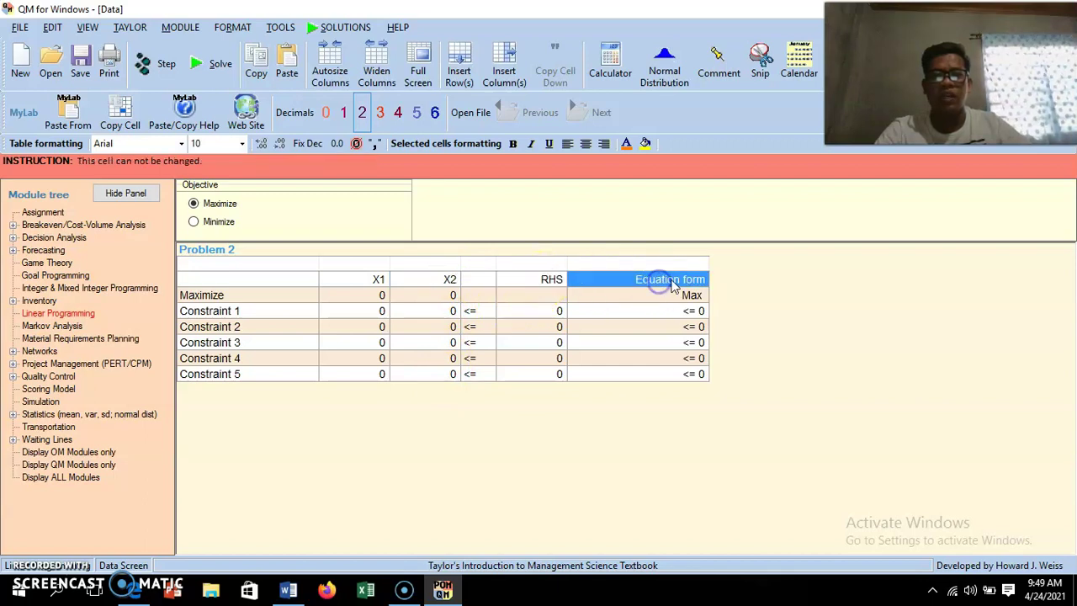
- Enter the objective function from the Word document in the Maximize row, with 400 for X1 and 360 for X2
{"action": "left_click", "coordinate": [354, 299]}
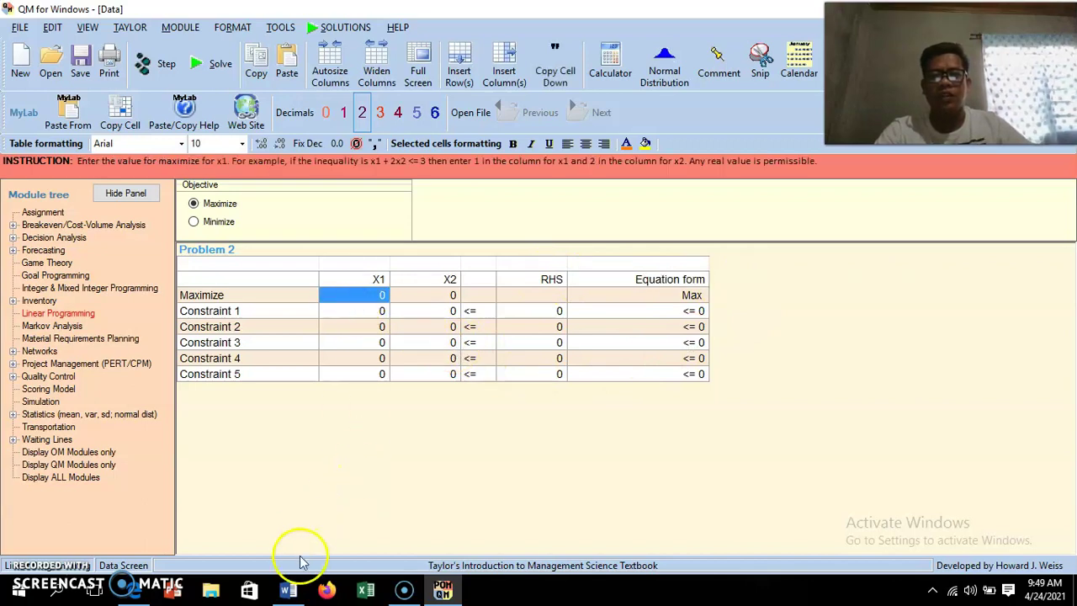
{"action": "left_click", "coordinate": [287, 591]}
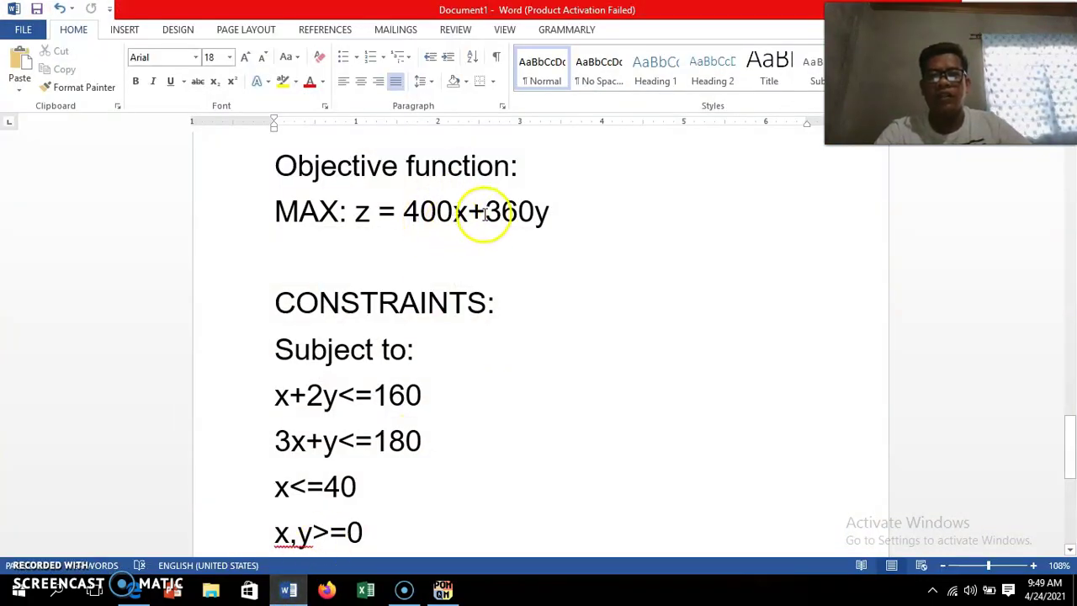
{"action": "left_click", "coordinate": [294, 591]}
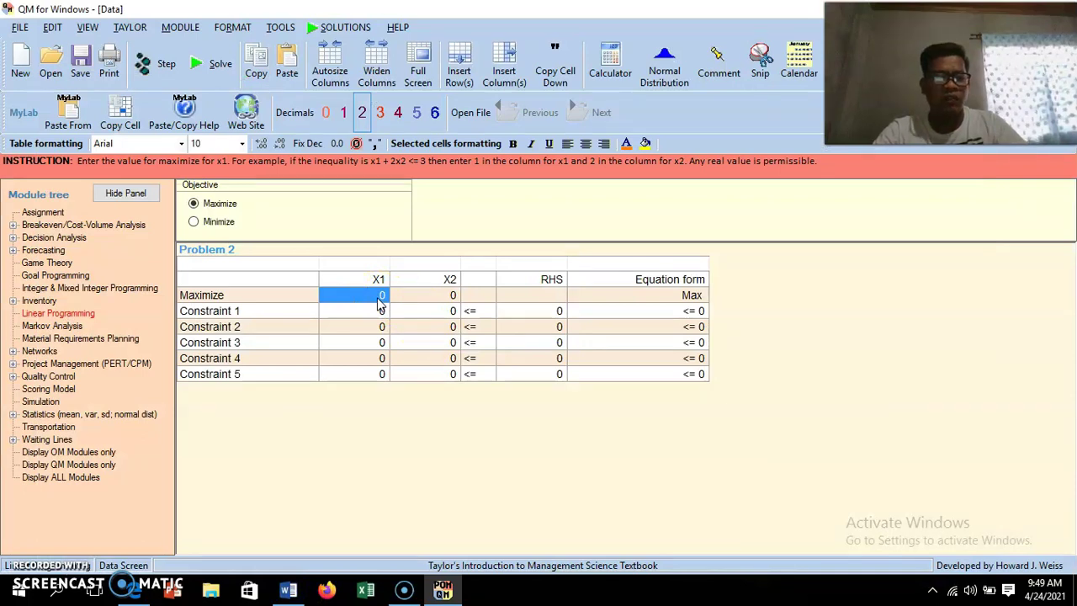
{"action": "type", "text": "400"}
{"action": "key", "text": "Return"}
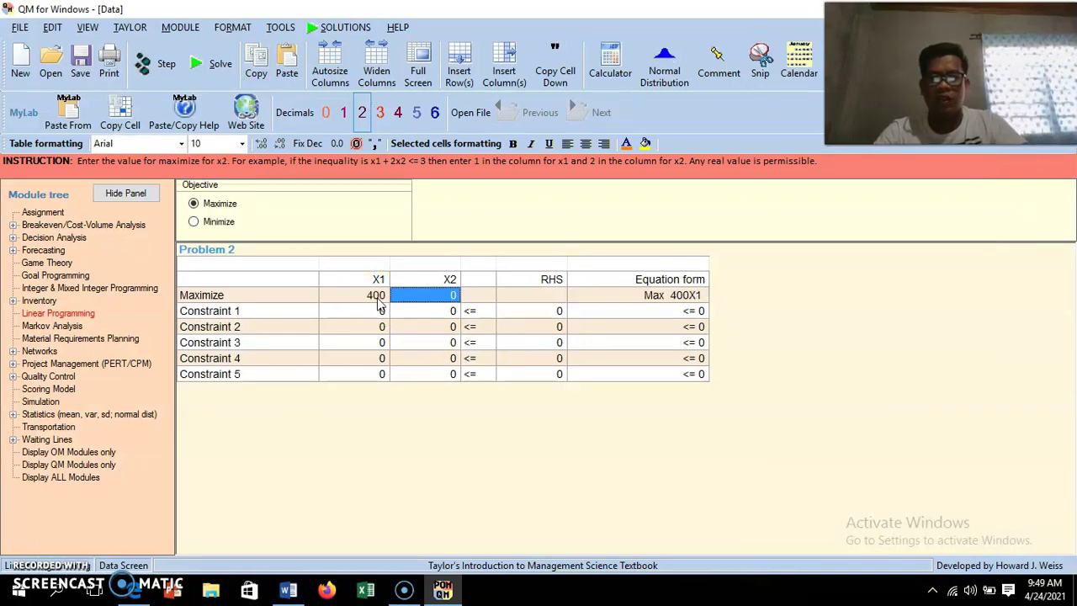
{"action": "type", "text": "360"}
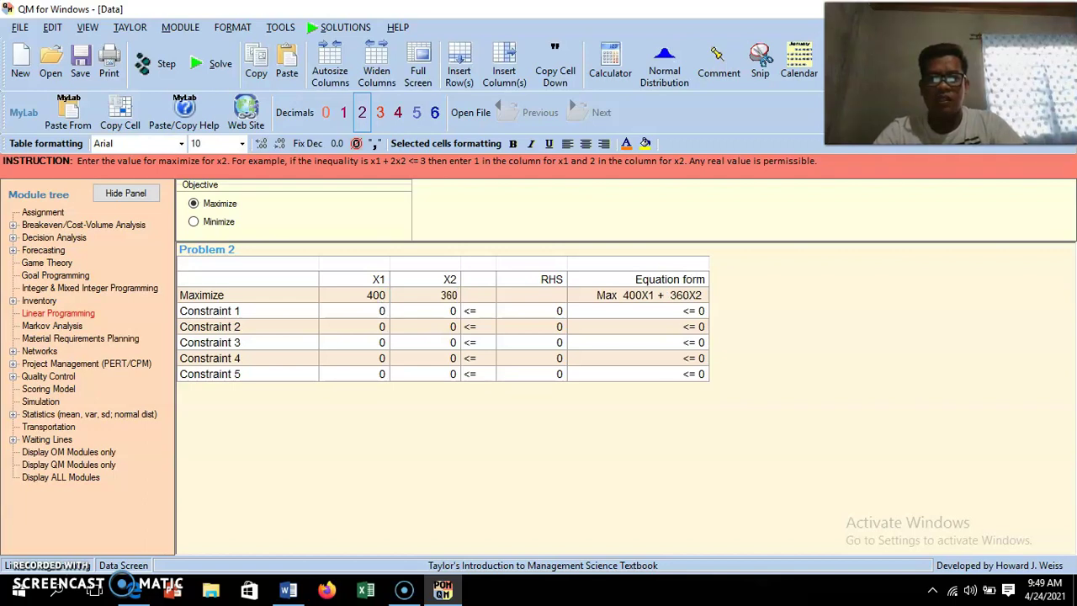
{"action": "key", "text": "Return"}
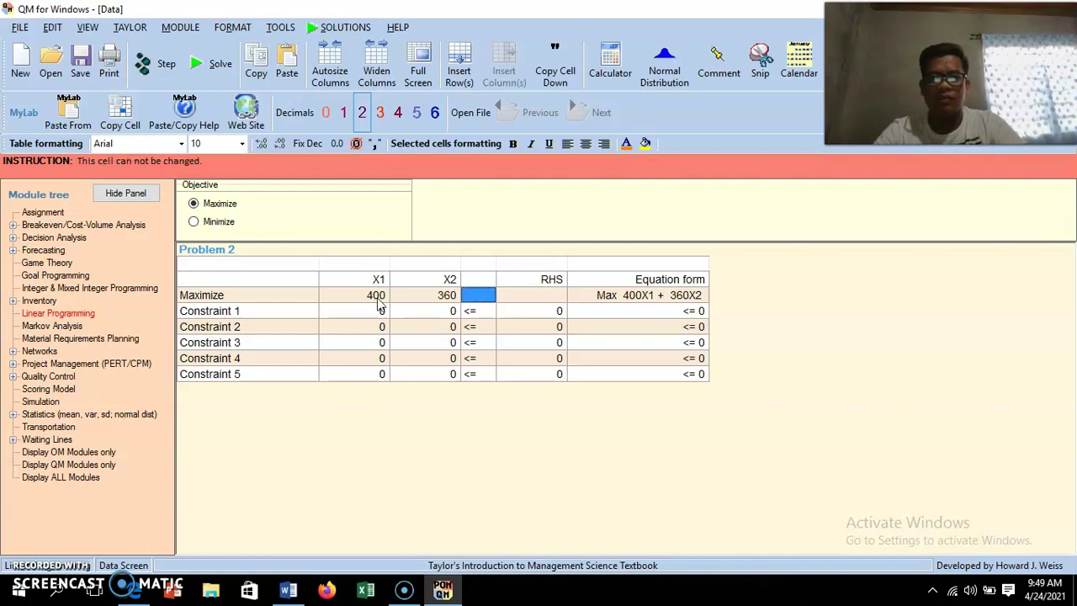
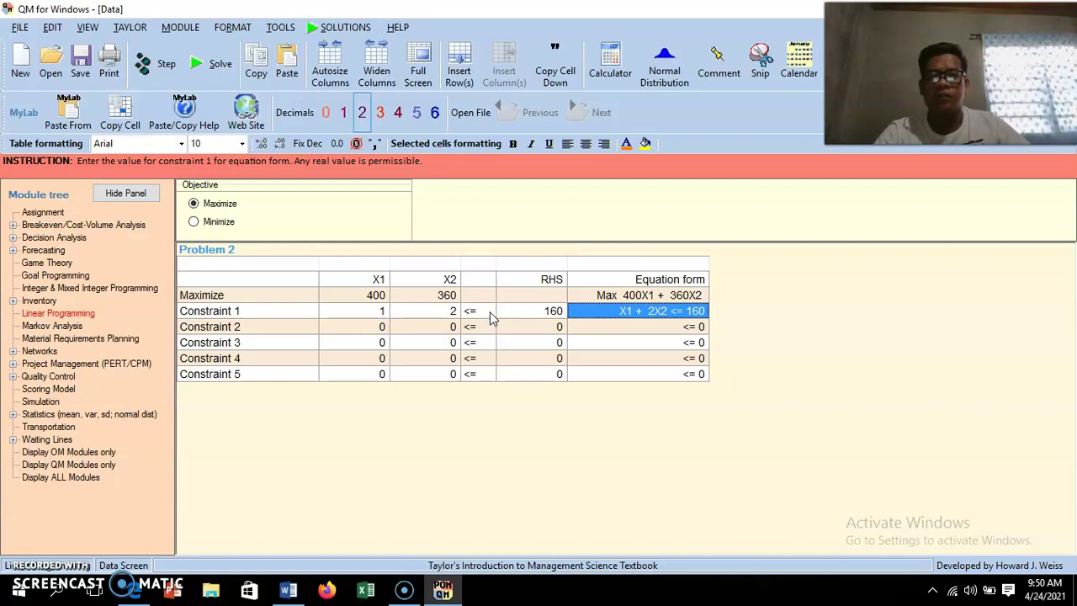
- Check the second constraint in the Word document, then enter it in Constraint 2 as 3 for X1, 1 for X2 and 180 for RHS
{"action": "left_click", "coordinate": [370, 328]}
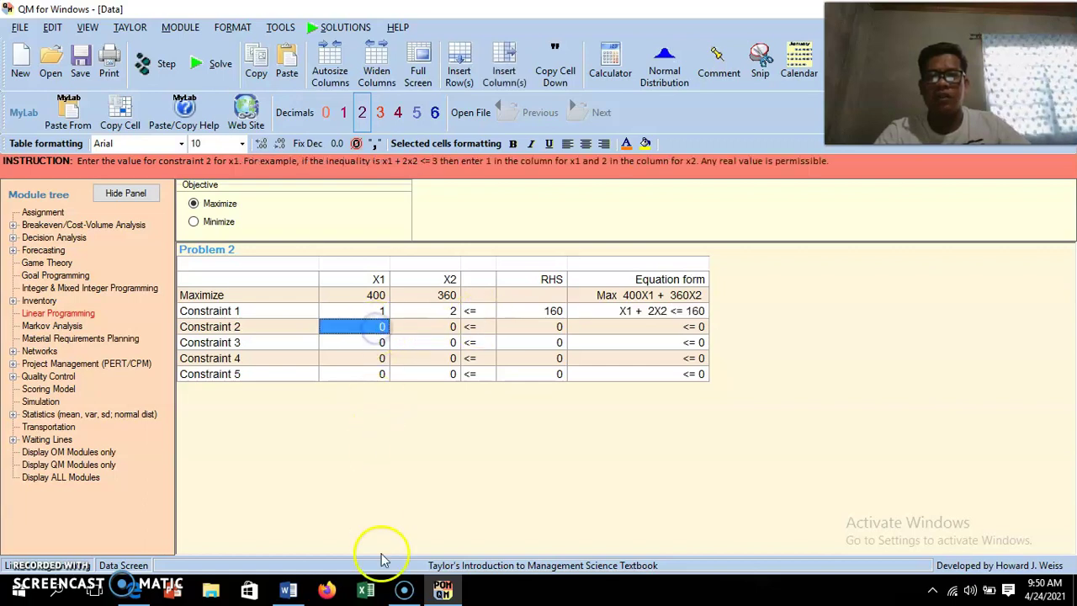
{"action": "left_click", "coordinate": [287, 592]}
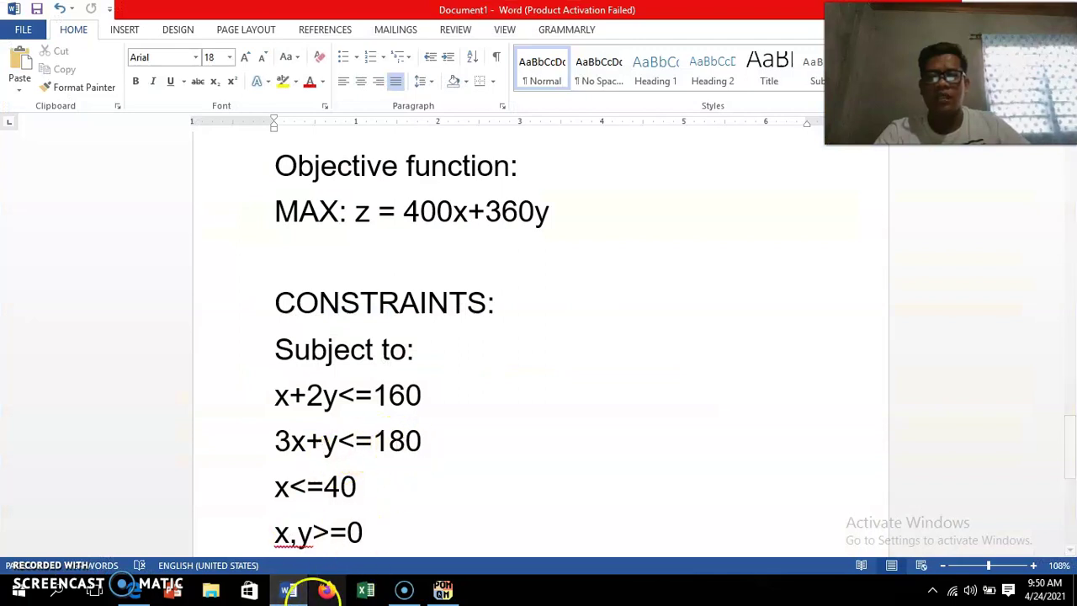
{"action": "mouse_move", "coordinate": [294, 597]}
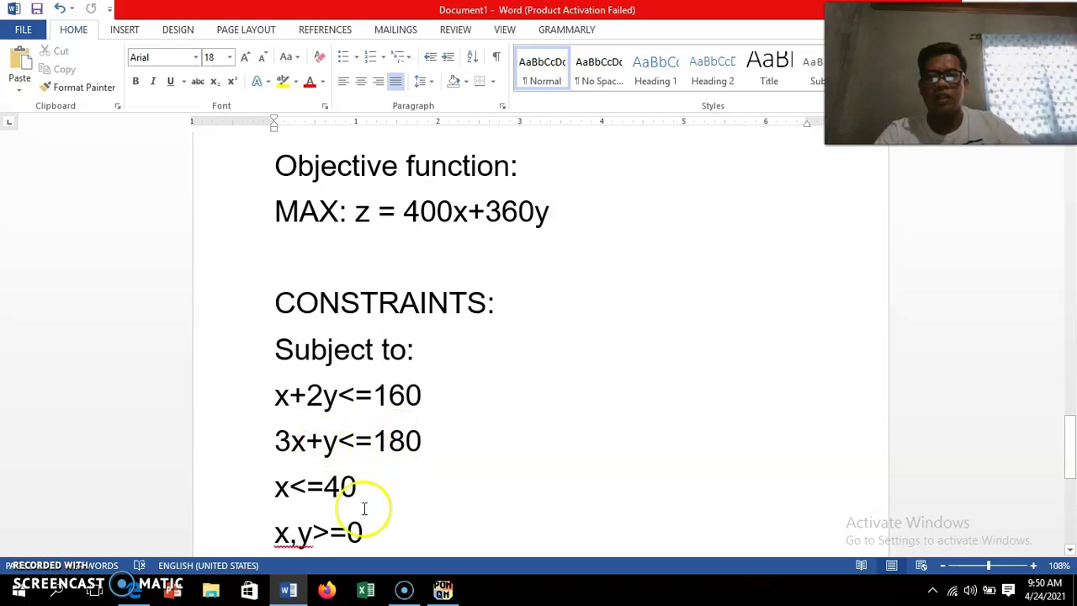
{"action": "left_click", "coordinate": [288, 589]}
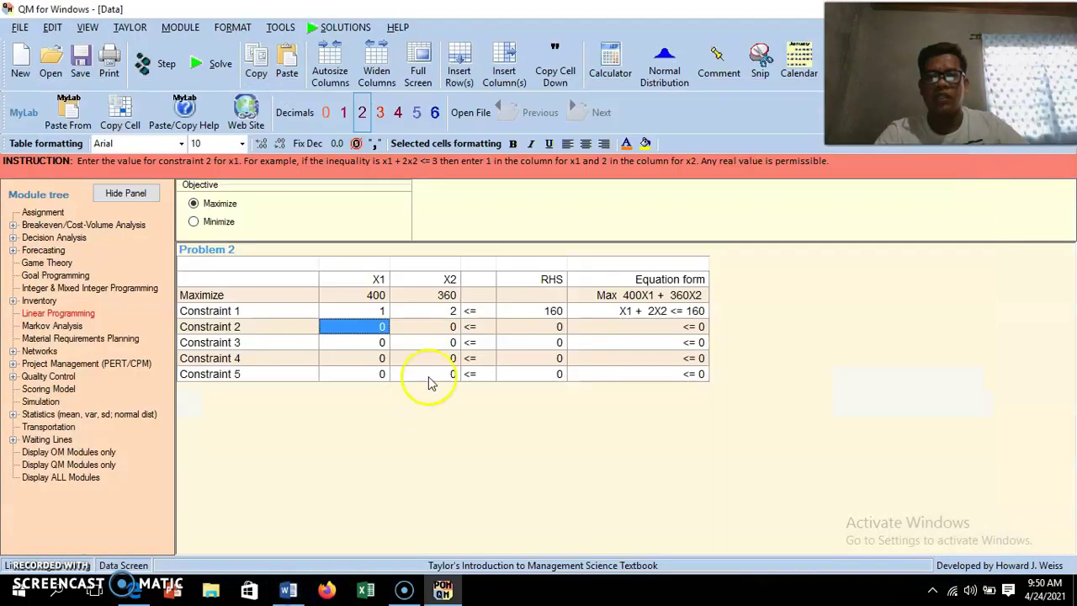
{"action": "type", "text": "3"}
{"action": "key", "text": "Tab"}
{"action": "type", "text": "1"}
{"action": "key", "text": "Tab"}
{"action": "key", "text": "Tab"}
{"action": "type", "text": "180"}
{"action": "key", "text": "Tab"}
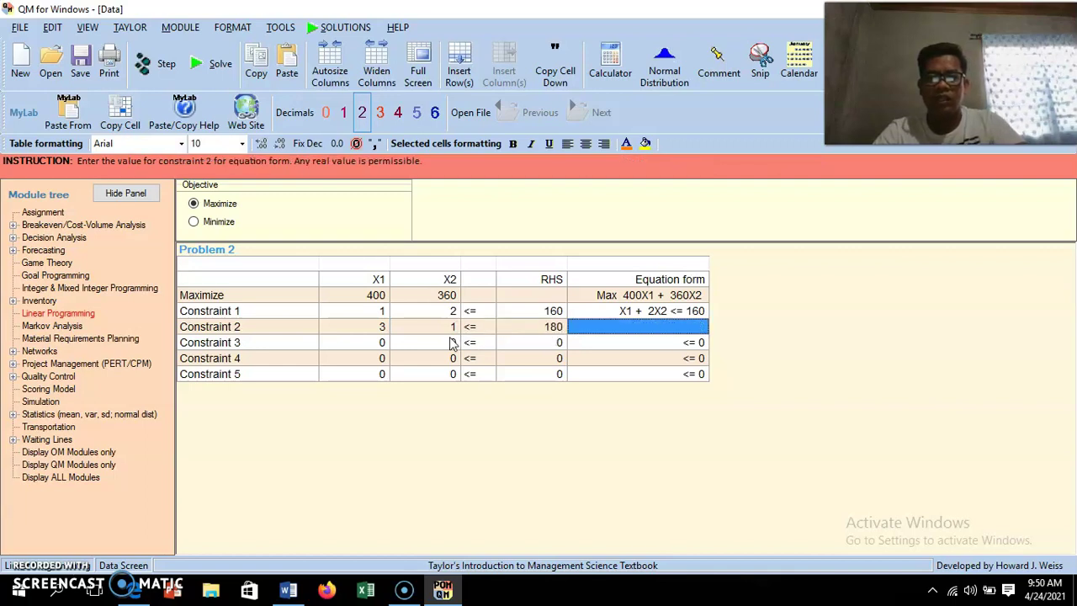
- Check the third constraint in the Word document, then enter it in Constraint 3 as 1 for X1 and 40 for RHS
{"action": "key", "text": "Tab"}
{"action": "key", "text": "Tab"}
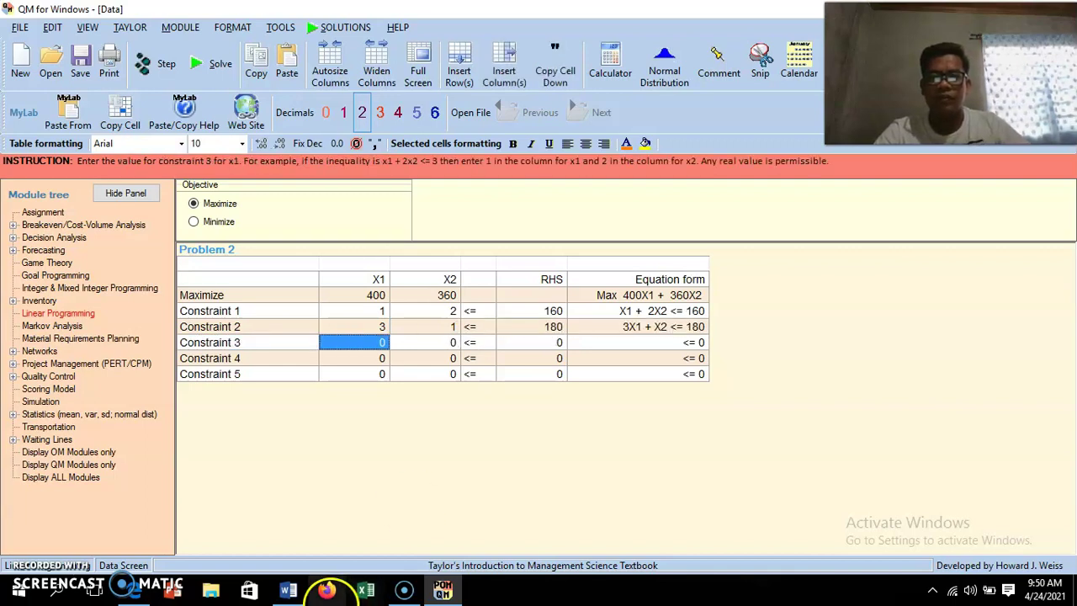
{"action": "left_click", "coordinate": [288, 589]}
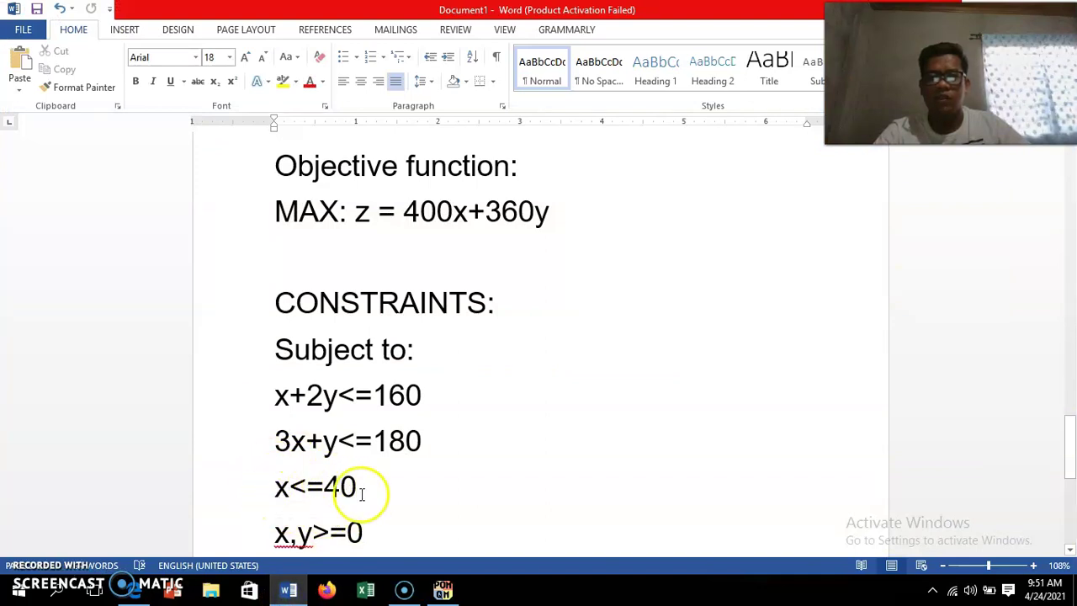
{"action": "left_click", "coordinate": [443, 589]}
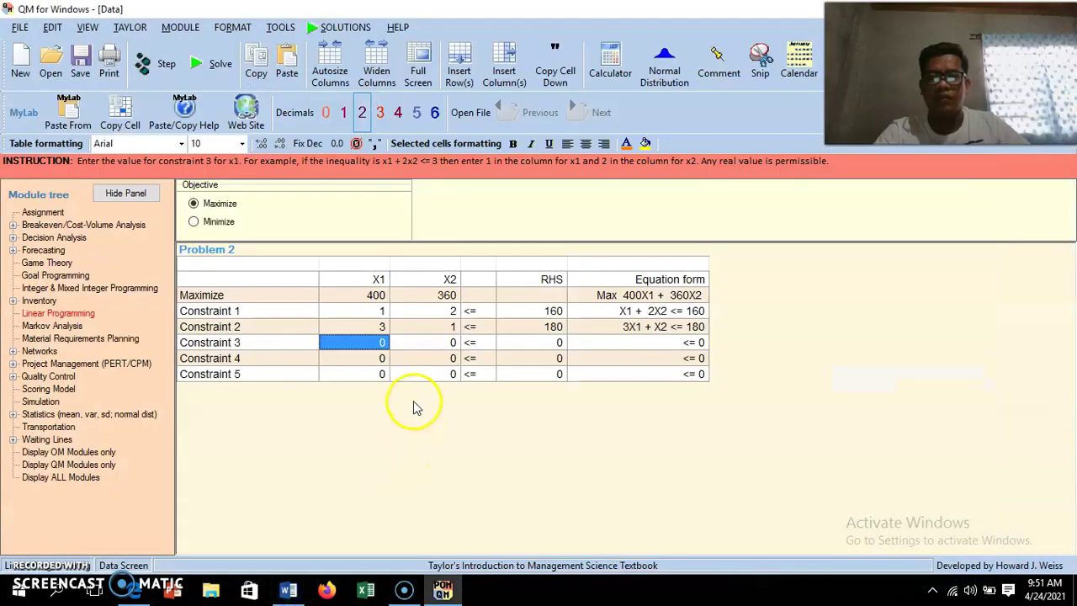
{"action": "type", "text": "1"}
{"action": "key", "text": "Tab"}
{"action": "key", "text": "Tab"}
{"action": "key", "text": "Tab"}
{"action": "type", "text": "40"}
{"action": "key", "text": "Tab"}
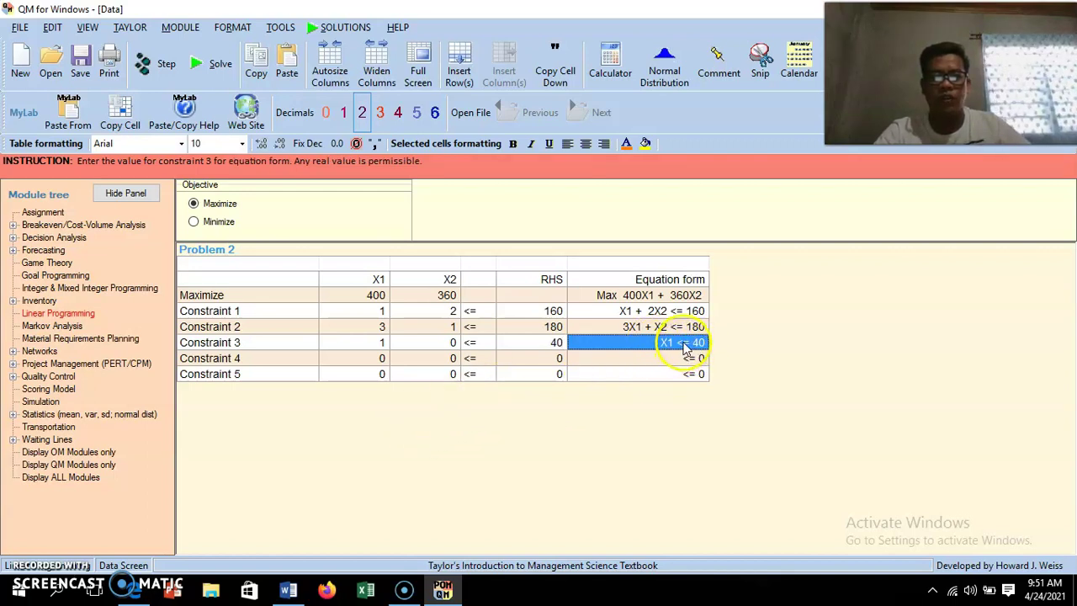
- Make Constraint 4 the nonnegativity condition X1 >= 0, with 1 for X1 and the >= sign
{"action": "left_click", "coordinate": [380, 360]}
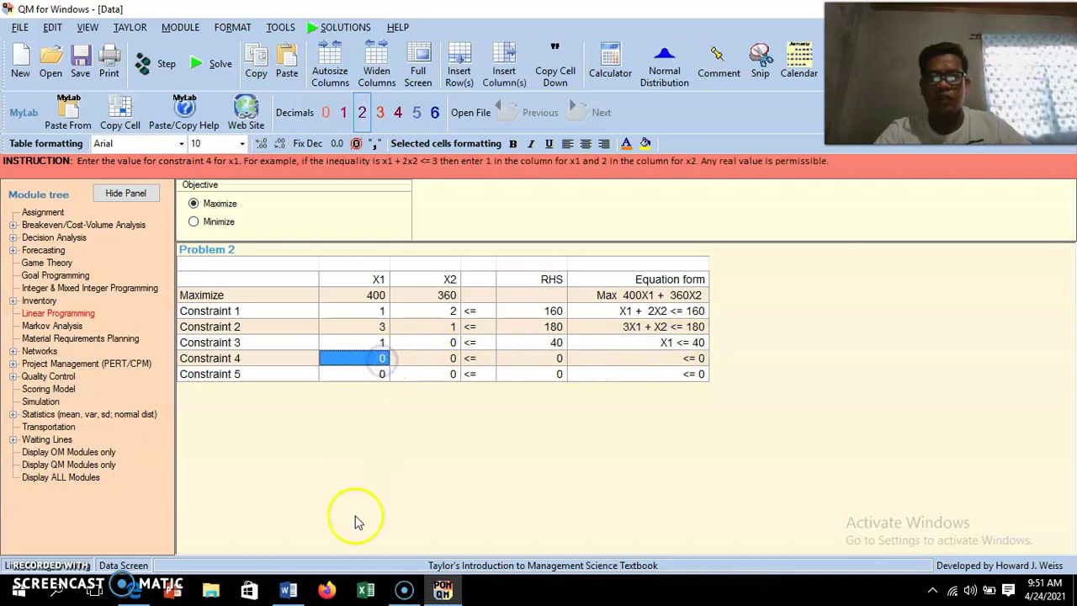
{"action": "type", "text": "1"}
{"action": "key", "text": "Tab"}
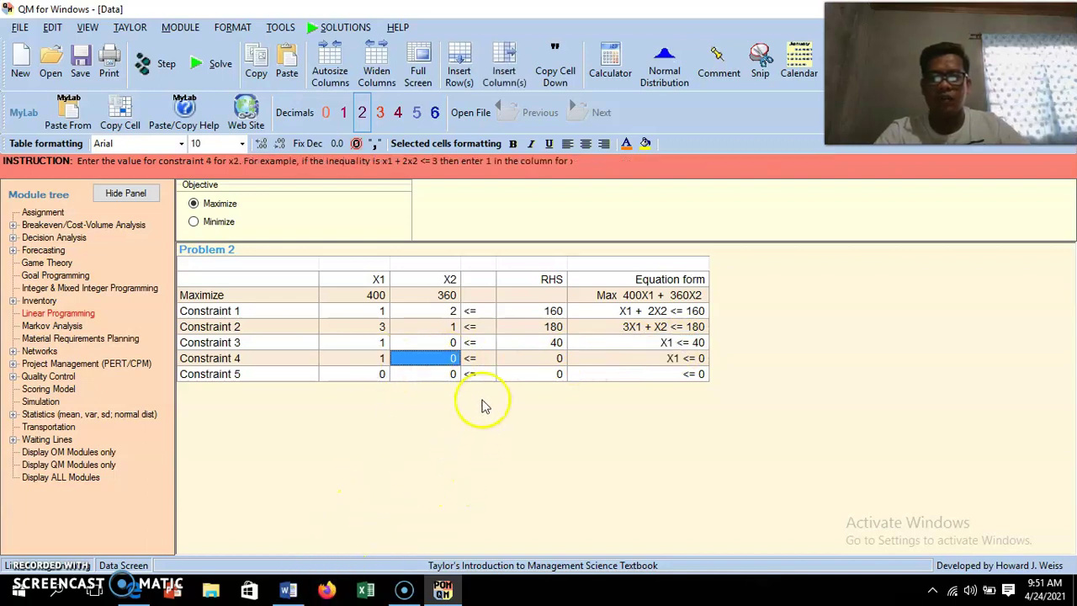
{"action": "key", "text": "Tab"}
{"action": "left_click", "coordinate": [548, 368]}
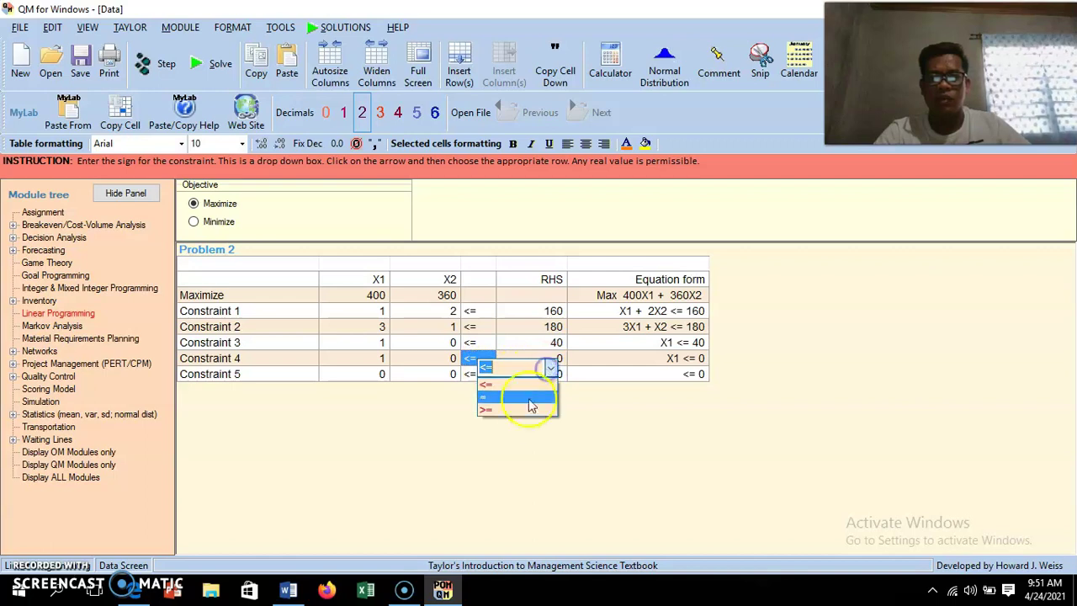
{"action": "left_click", "coordinate": [526, 409]}
{"action": "key", "text": "Tab"}
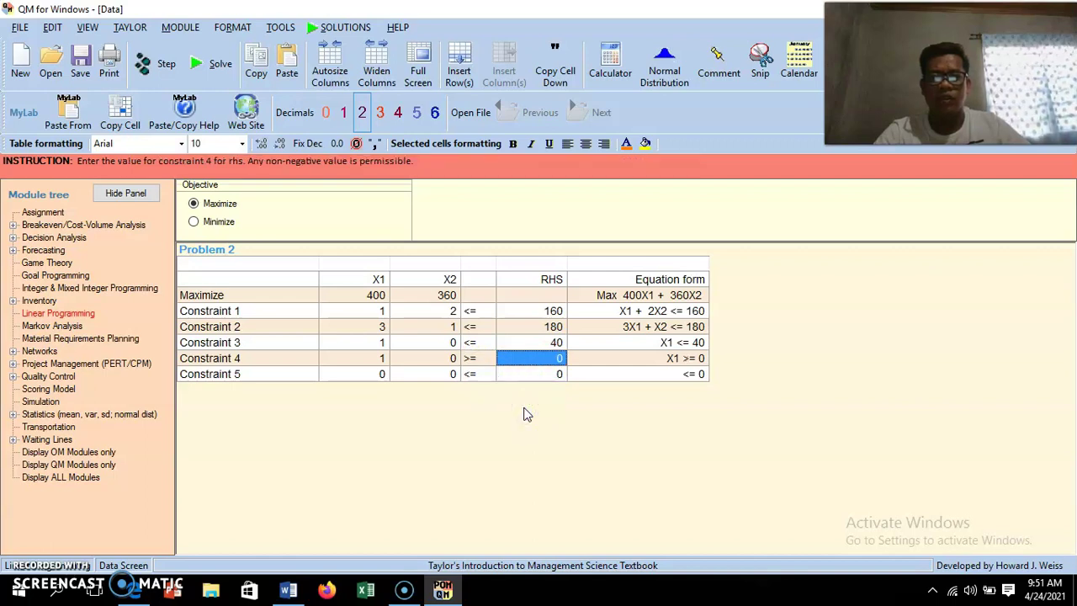
- Make Constraint 5 the nonnegativity condition X2 >= 0, with 1 for X2 and the >= sign
{"action": "key", "text": "Tab"}
{"action": "key", "text": "Tab"}
{"action": "key", "text": "Tab"}
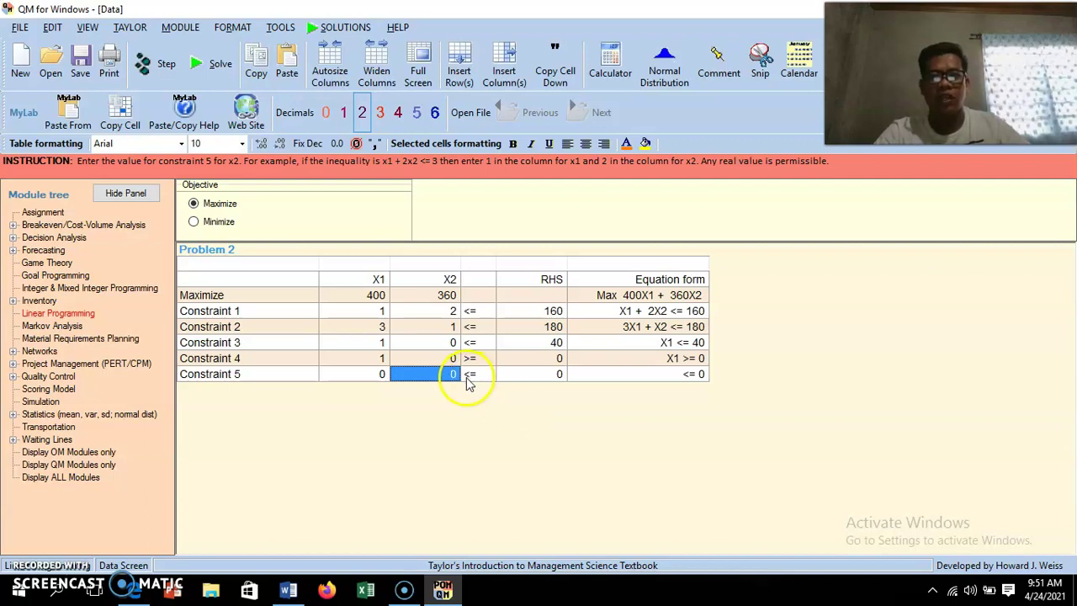
{"action": "type", "text": "1"}
{"action": "key", "text": "Tab"}
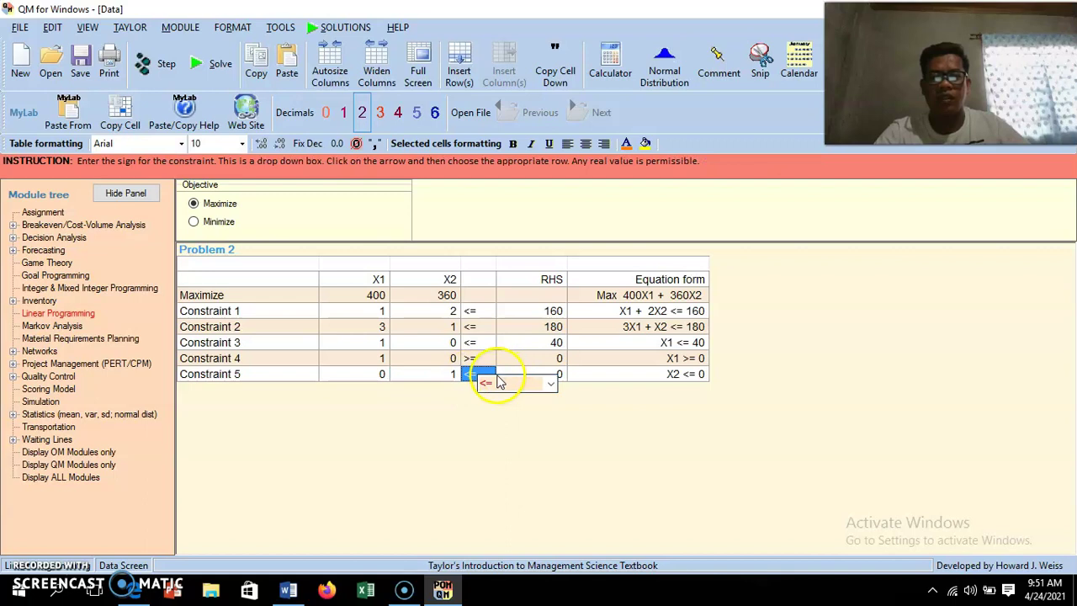
{"action": "left_click", "coordinate": [550, 385]}
{"action": "left_click", "coordinate": [530, 412]}
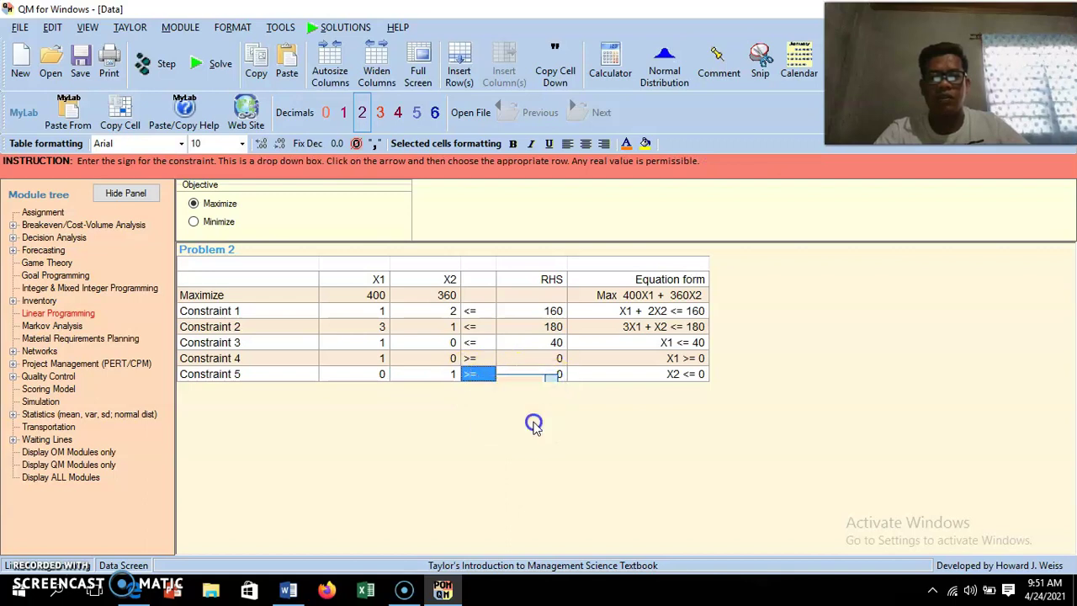
{"action": "key", "text": "Tab"}
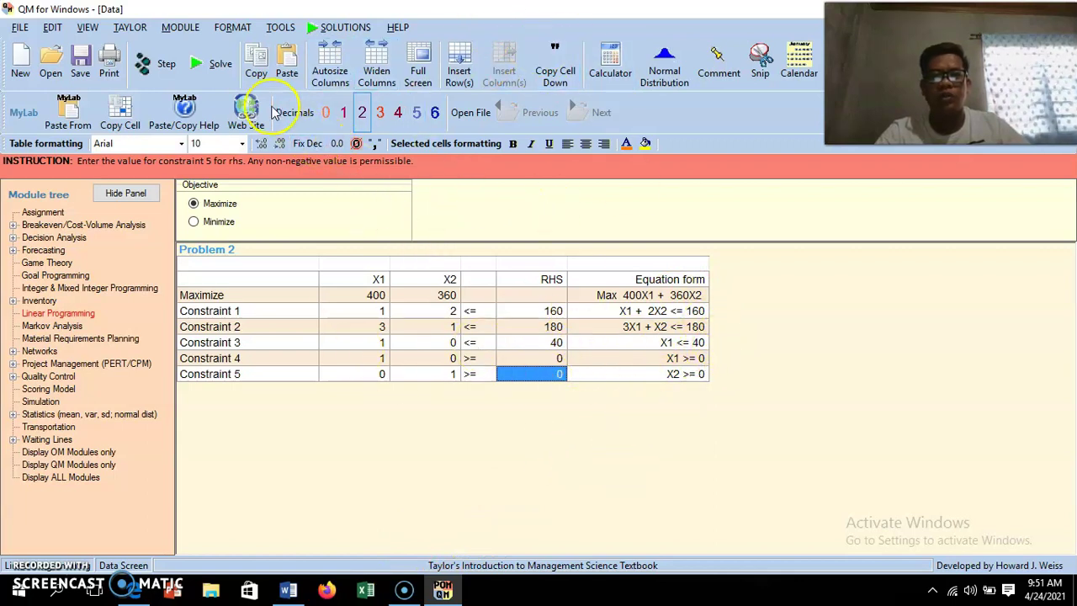
- Solve the linear program to view its Linear Programming Results, then open the graph of the solution
{"action": "left_click", "coordinate": [203, 71]}
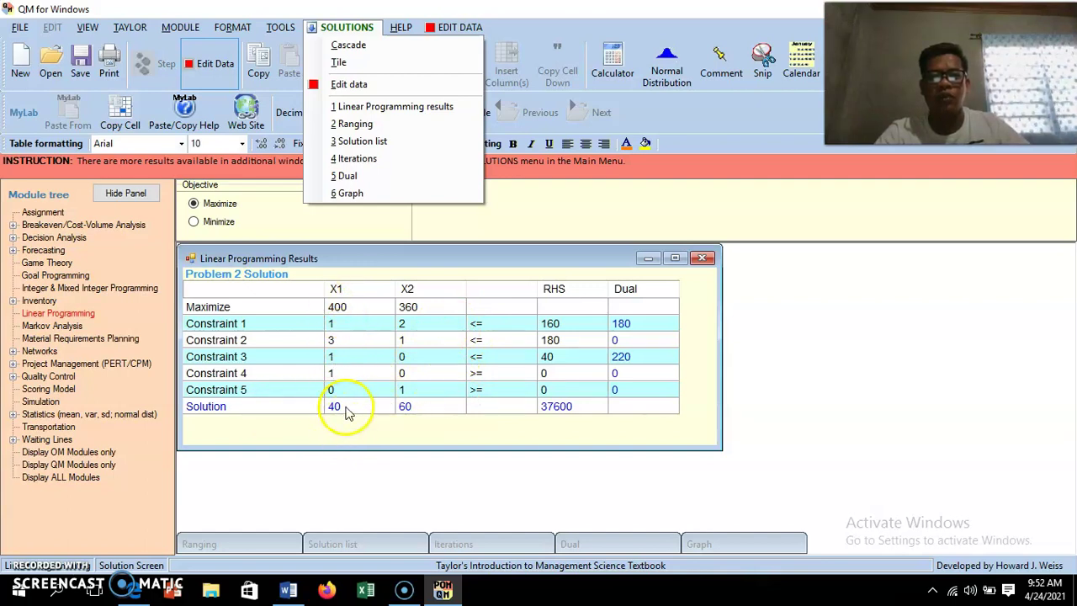
{"action": "left_click_drag", "start_coordinate": [417, 268], "coordinate": [443, 303]}
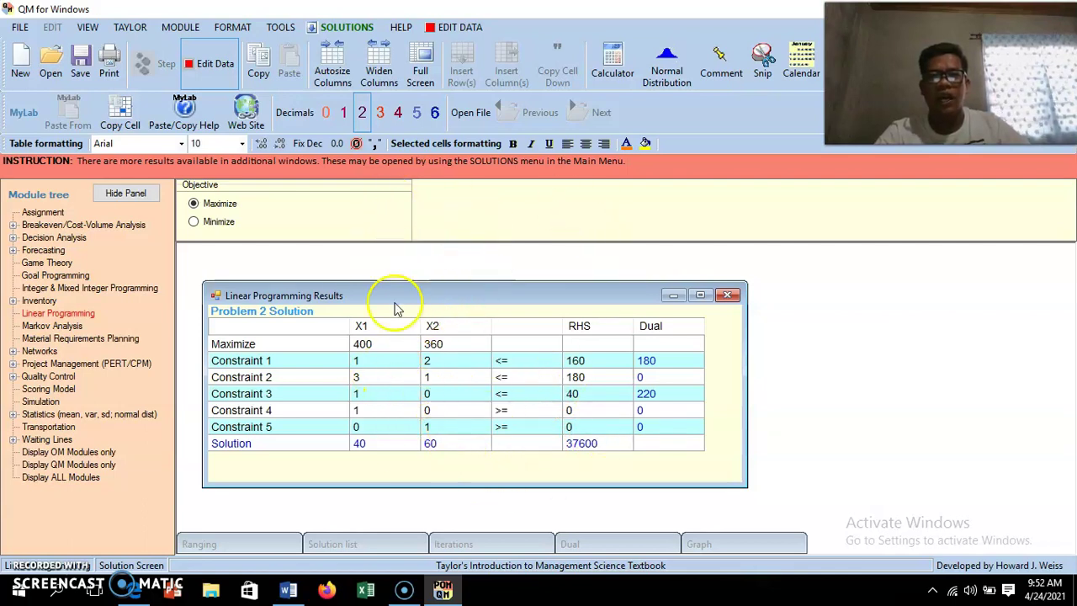
{"action": "left_click", "coordinate": [343, 27]}
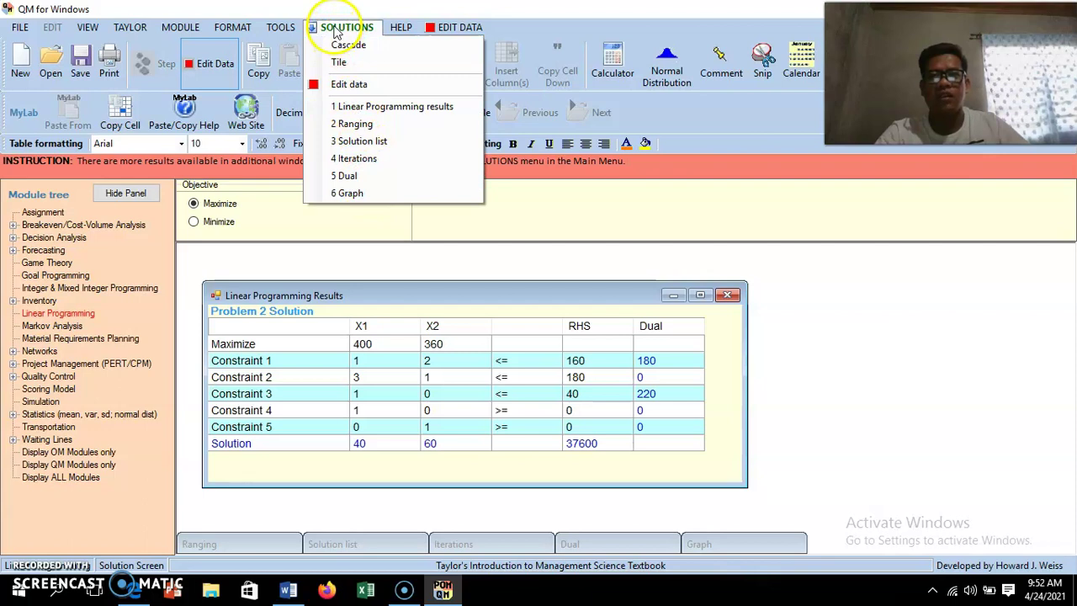
{"action": "left_click", "coordinate": [368, 192]}
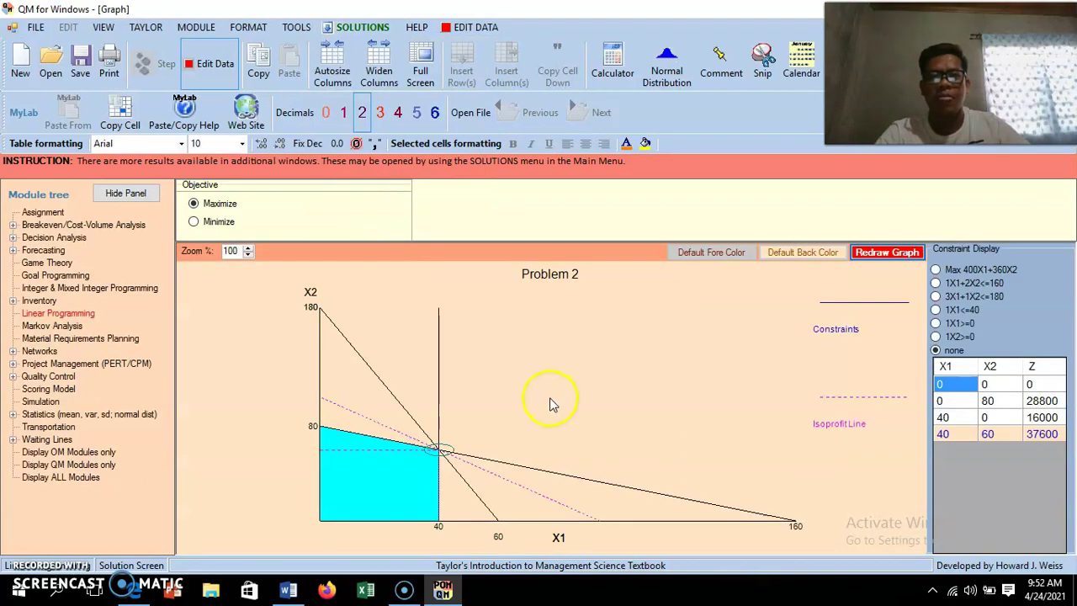